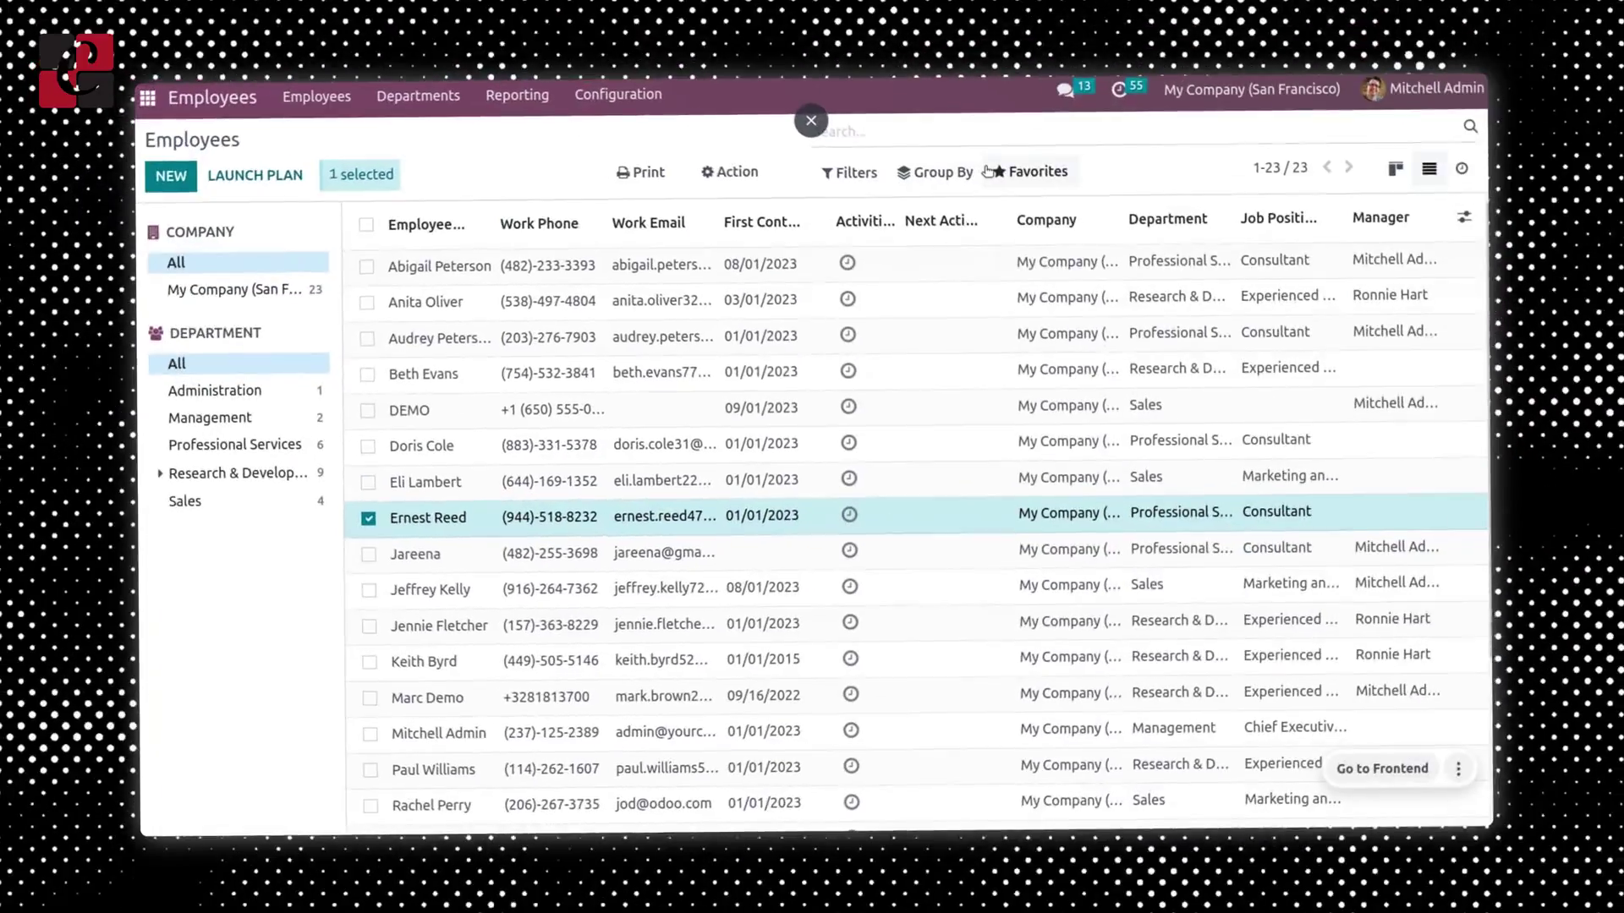
- Preview the employee import page through Favorites > Import records
{"action": "left_click", "coordinate": [1040, 170]}
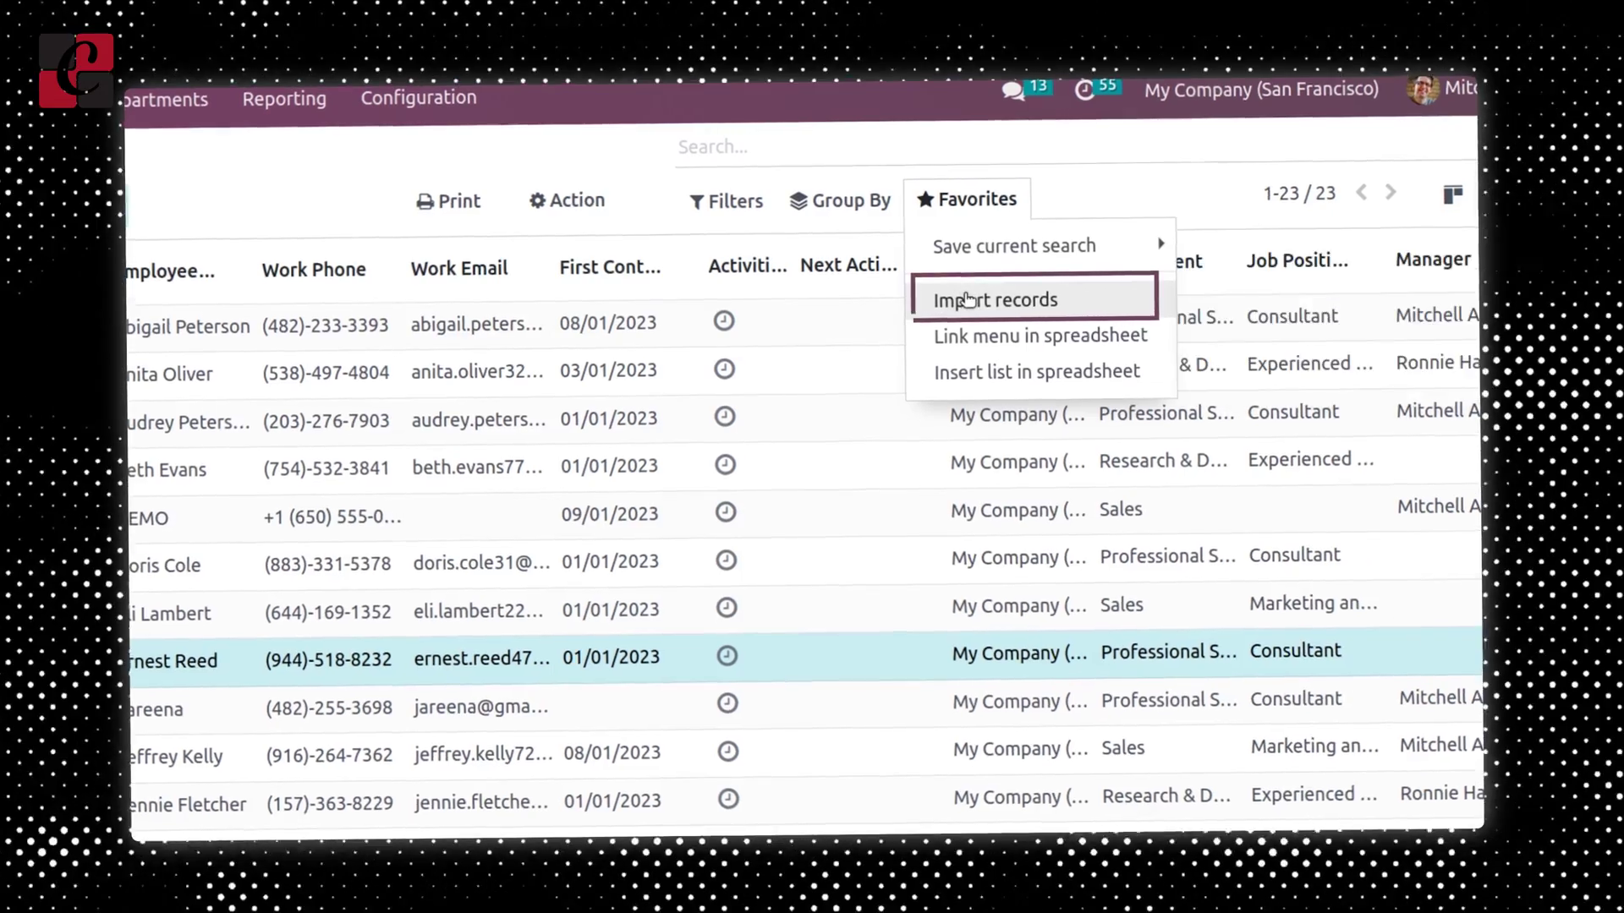
{"action": "left_click", "coordinate": [970, 299]}
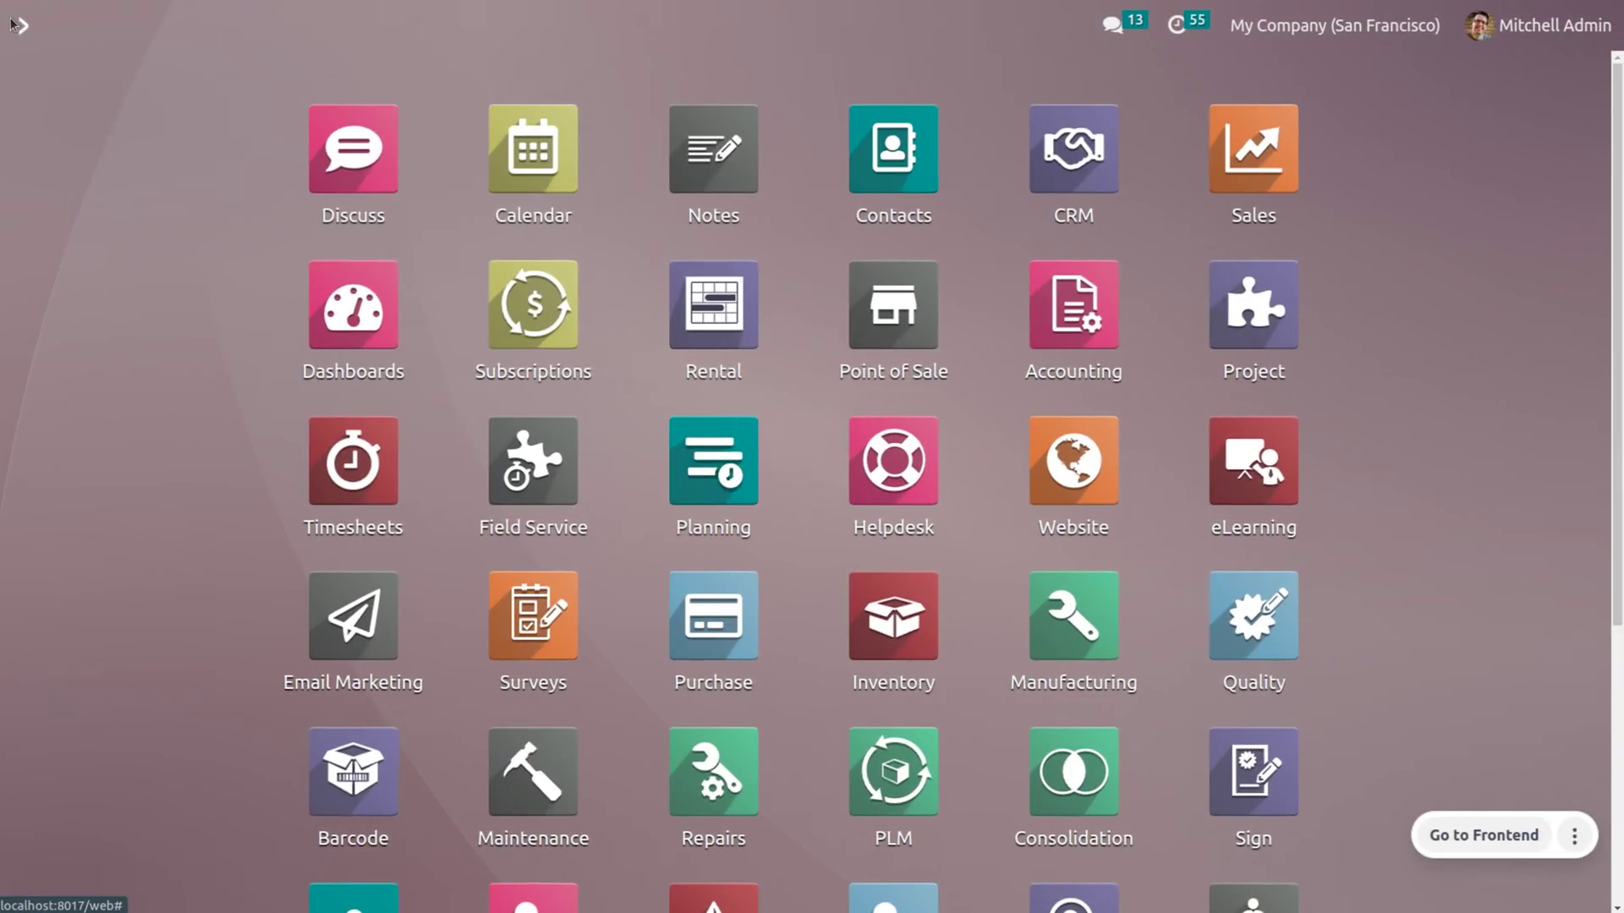
- Open the Employees app from the command palette search '/em'
{"action": "type", "text": "/em"}
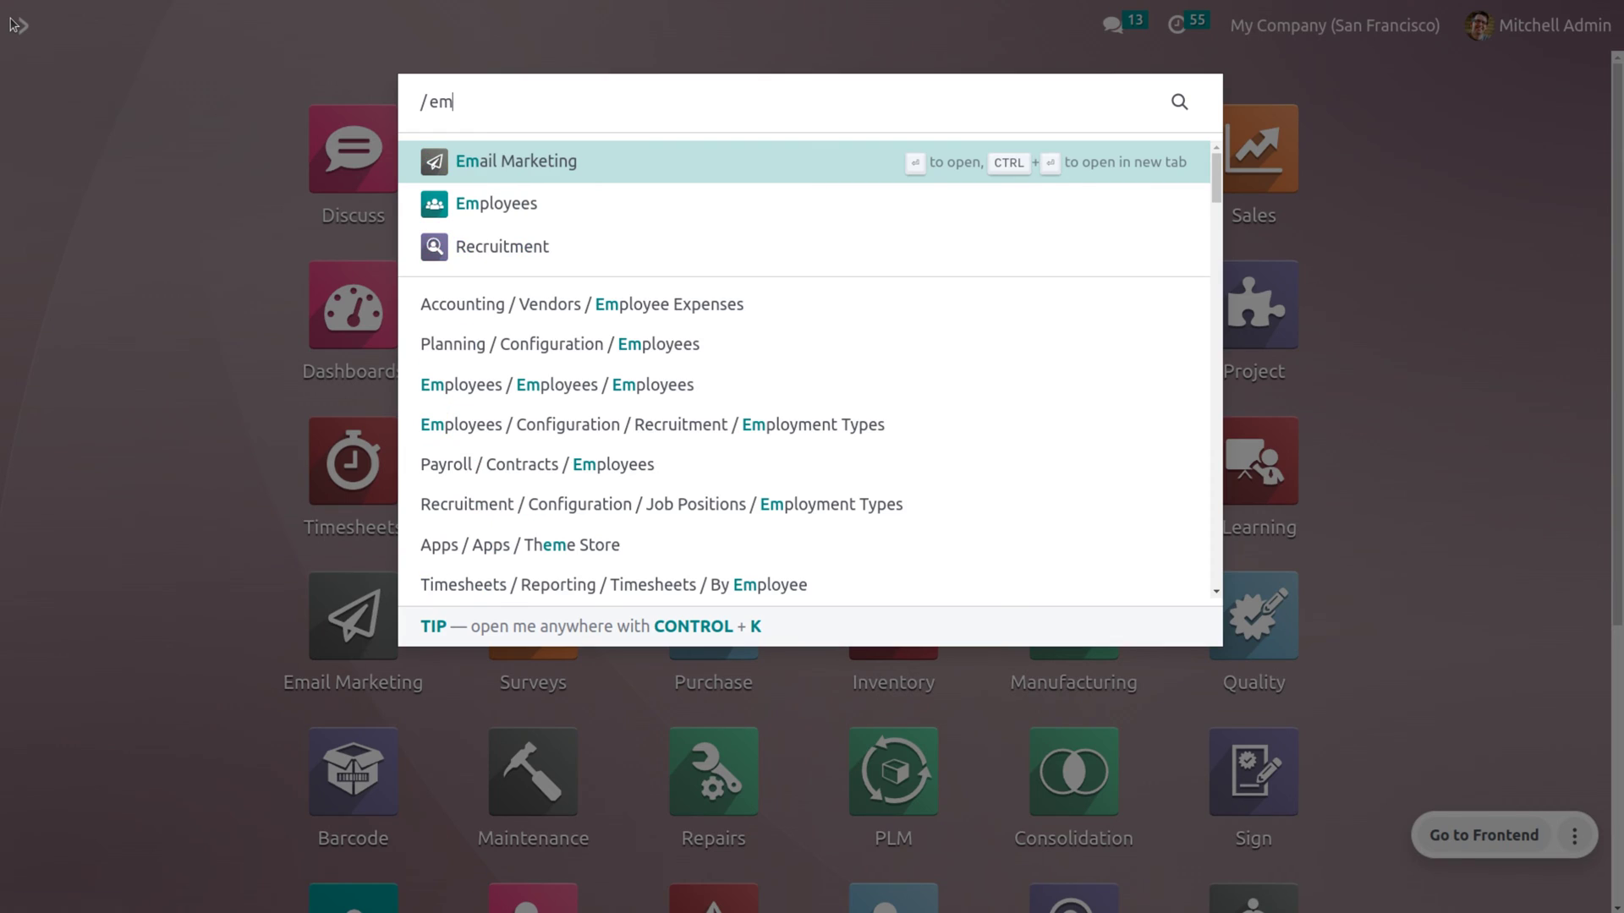
{"action": "key", "text": "Down"}
{"action": "key", "text": "Return"}
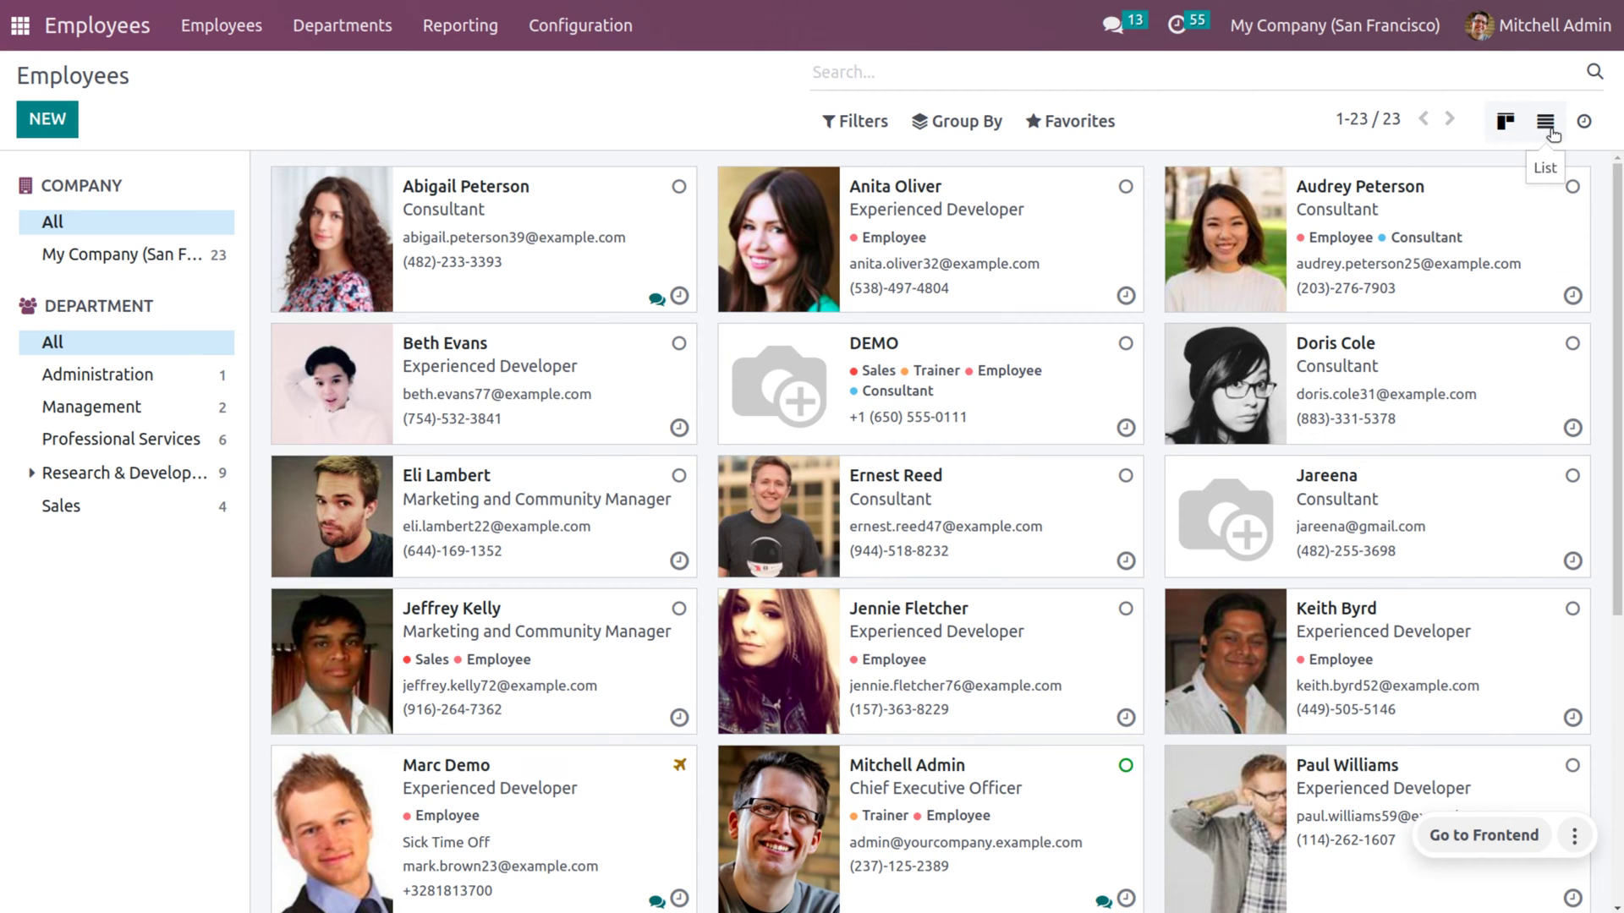
{"action": "left_click", "coordinate": [1553, 135]}
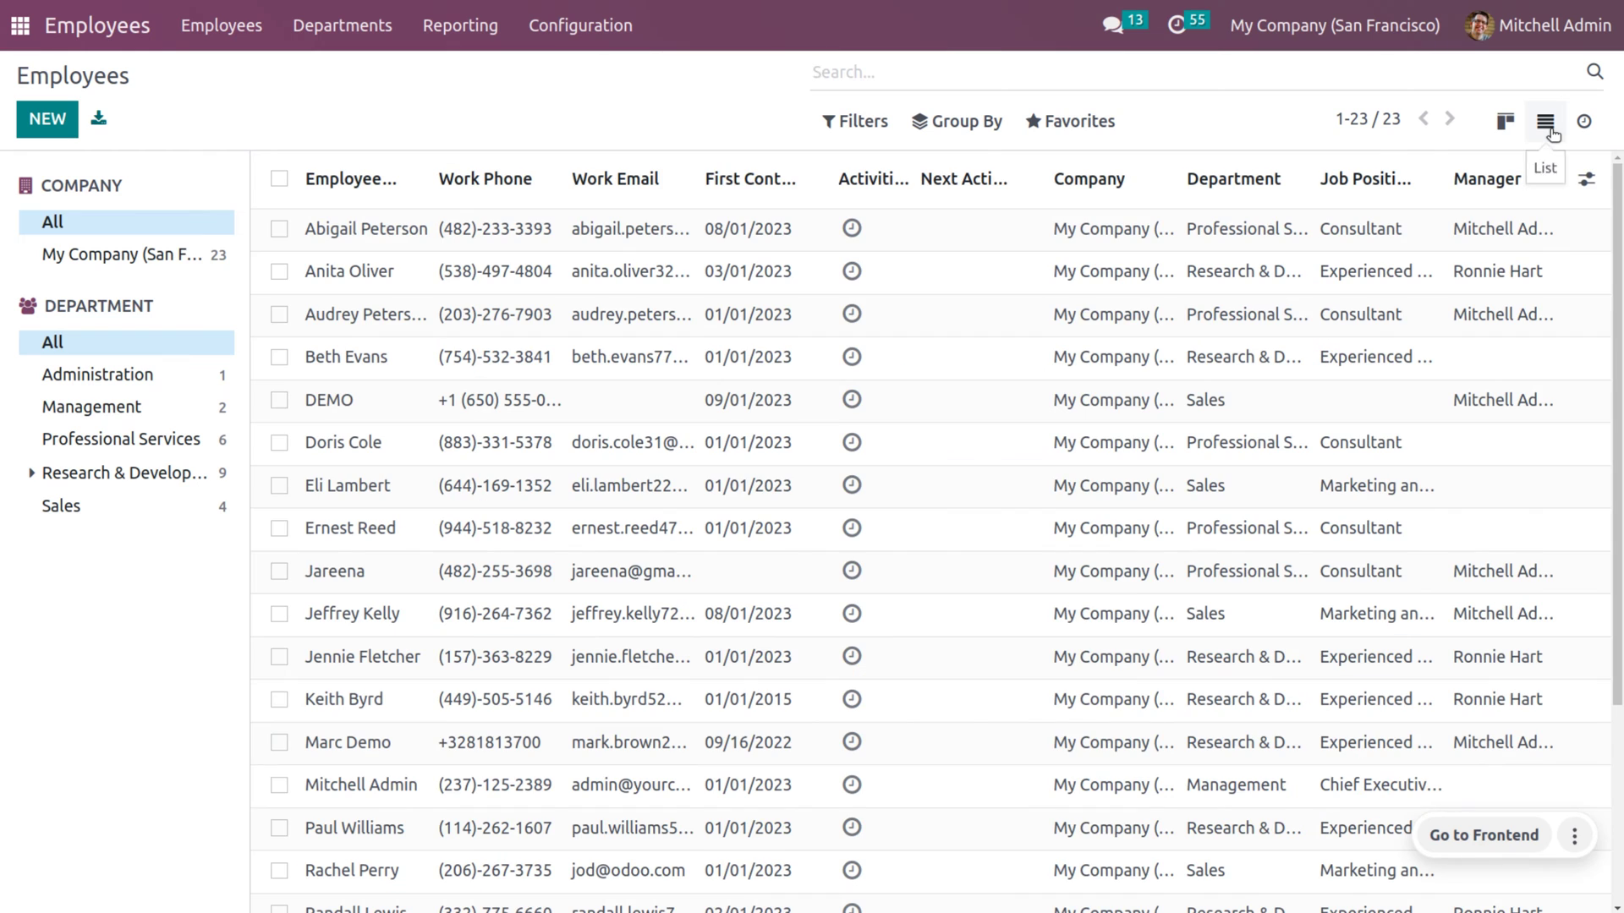
{"action": "left_click", "coordinate": [279, 531]}
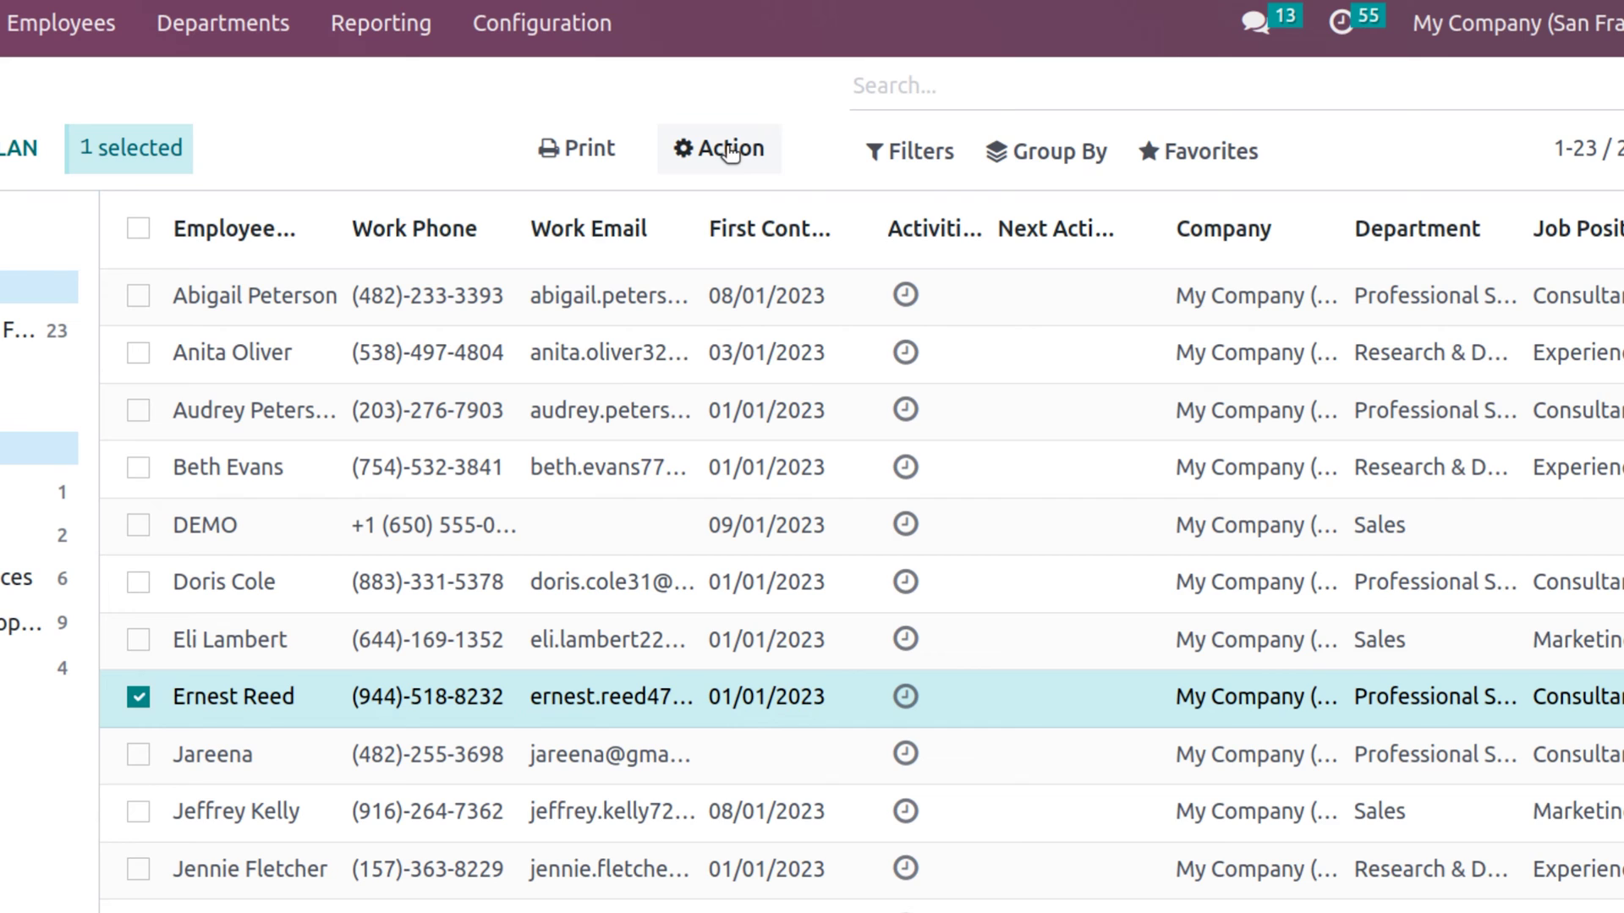
{"action": "left_click", "coordinate": [729, 151]}
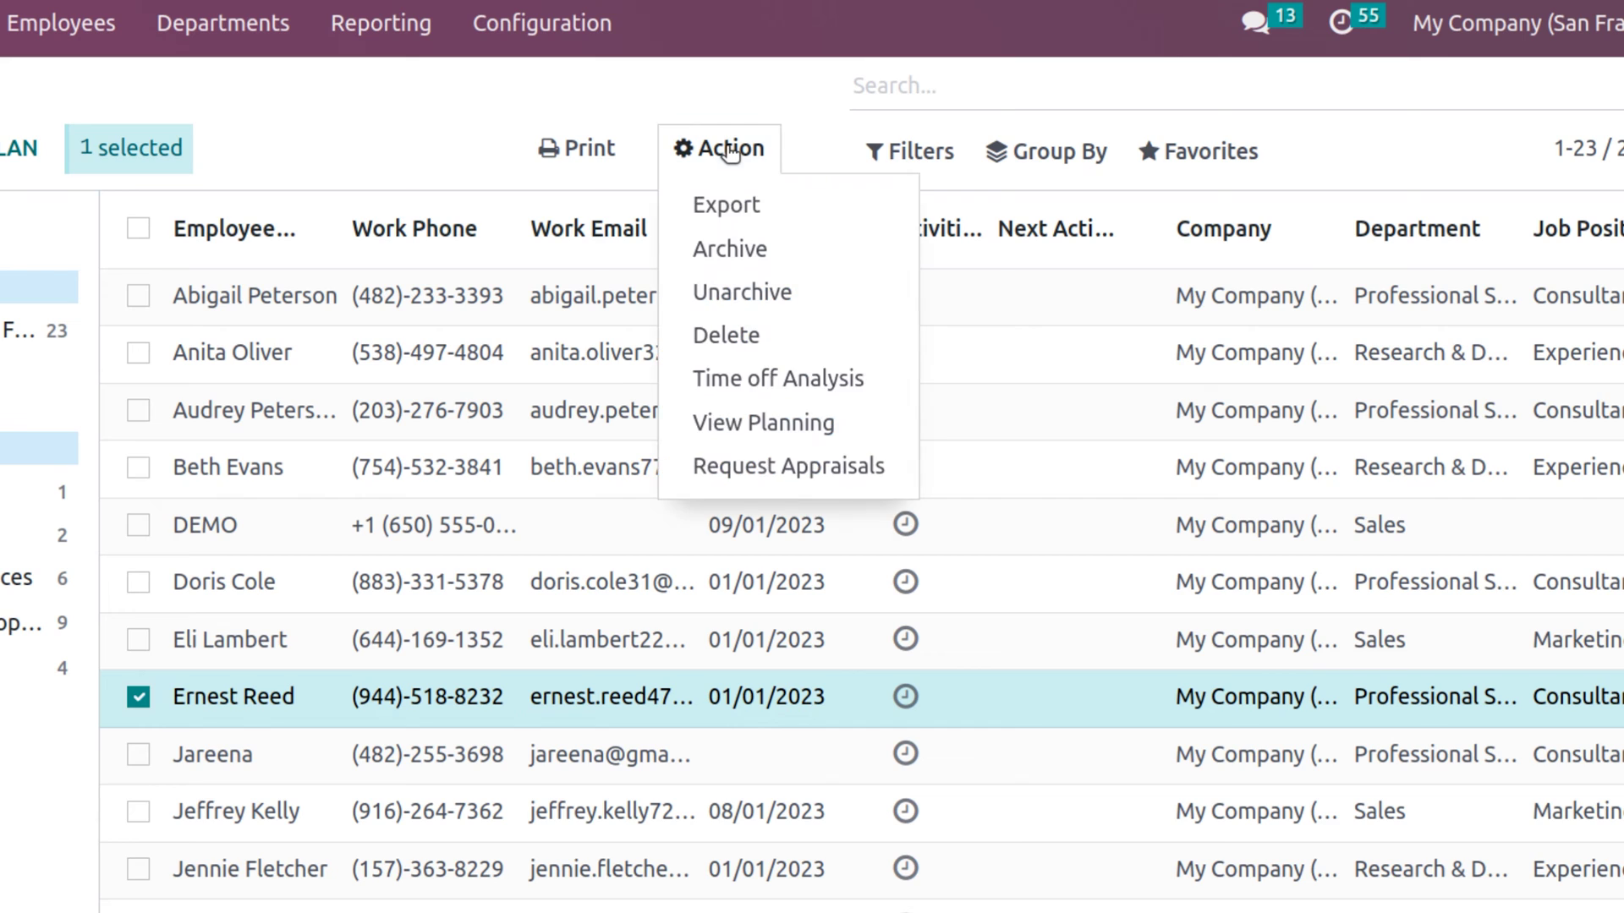
{"action": "left_click", "coordinate": [757, 206]}
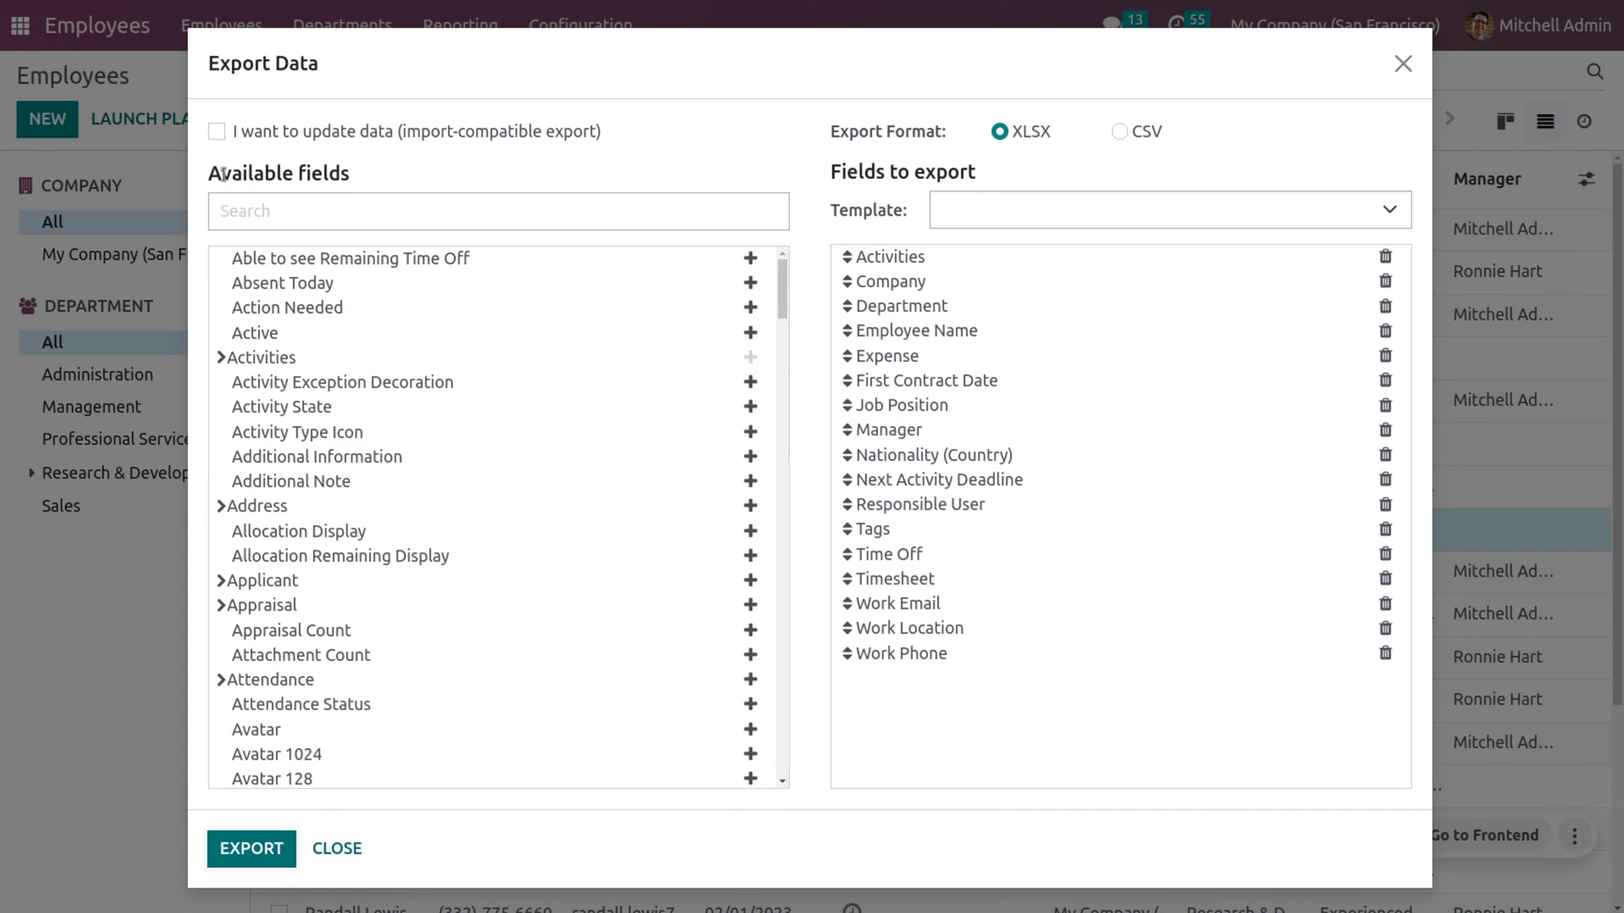
{"action": "left_click", "coordinate": [217, 132]}
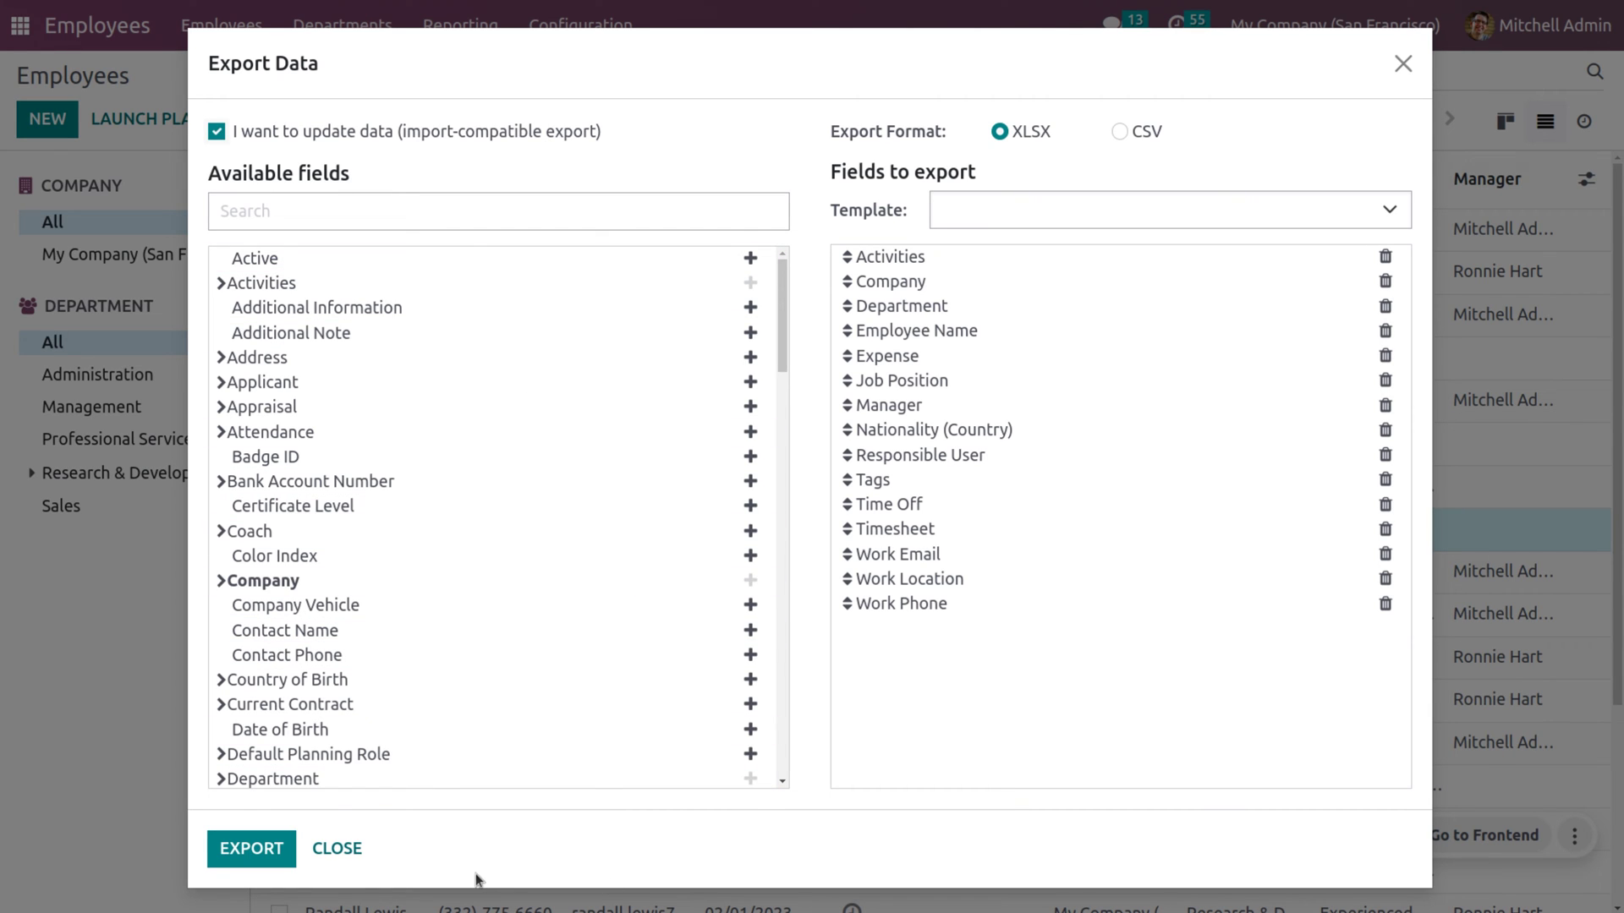
{"action": "left_click", "coordinate": [262, 847]}
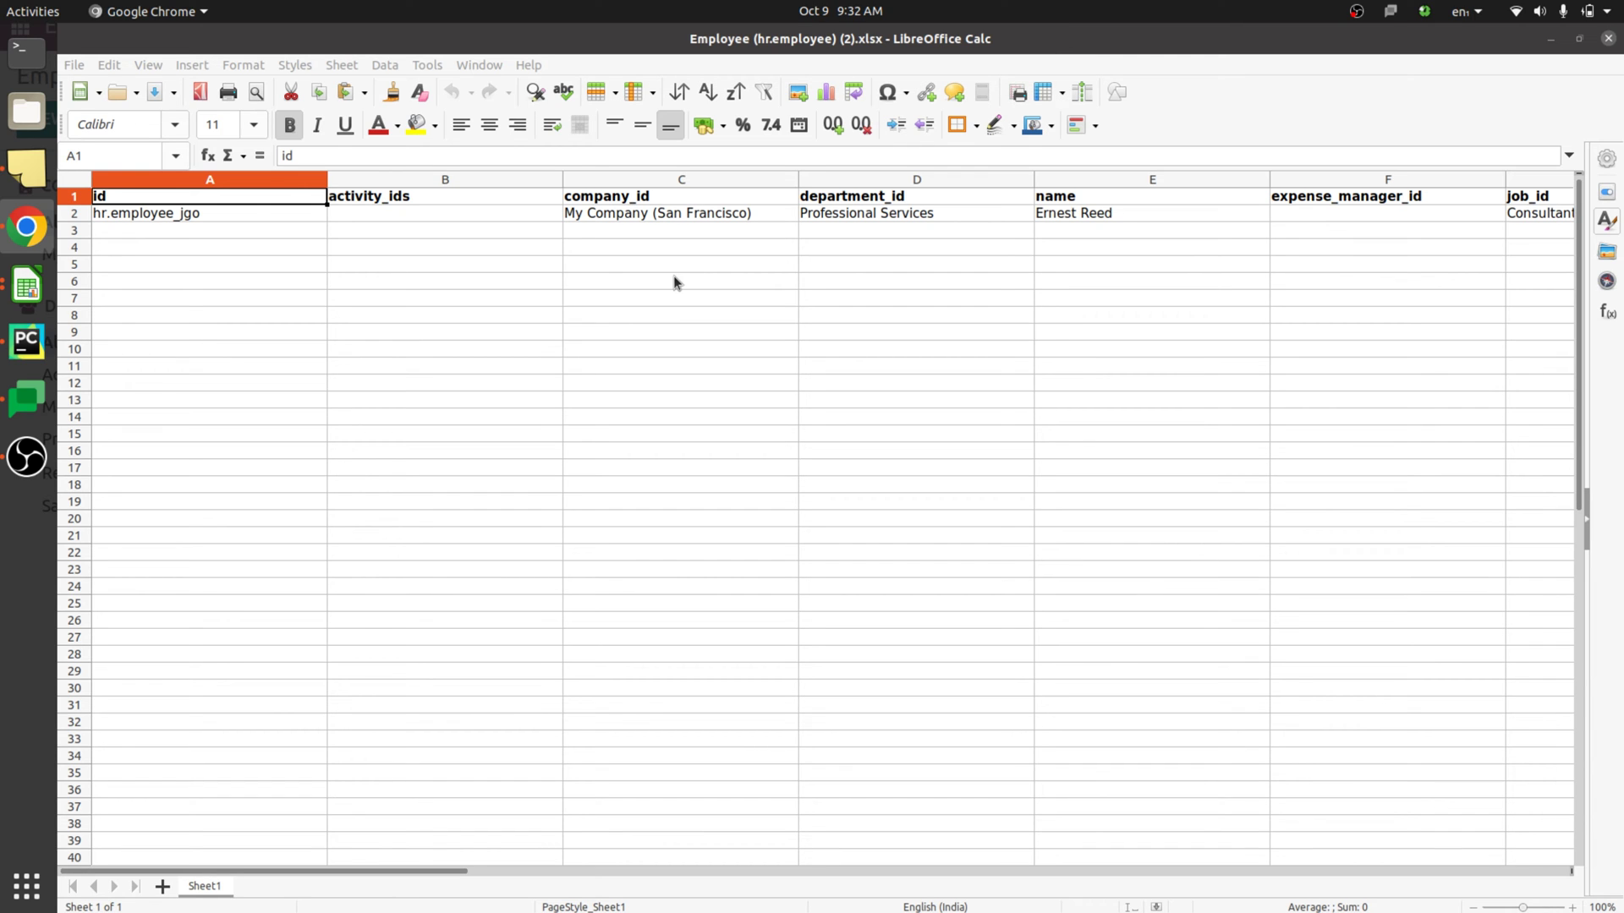
- Start row 3 with company My Company (San Francisco), department Professional Services and name Addel
{"action": "left_click", "coordinate": [733, 229]}
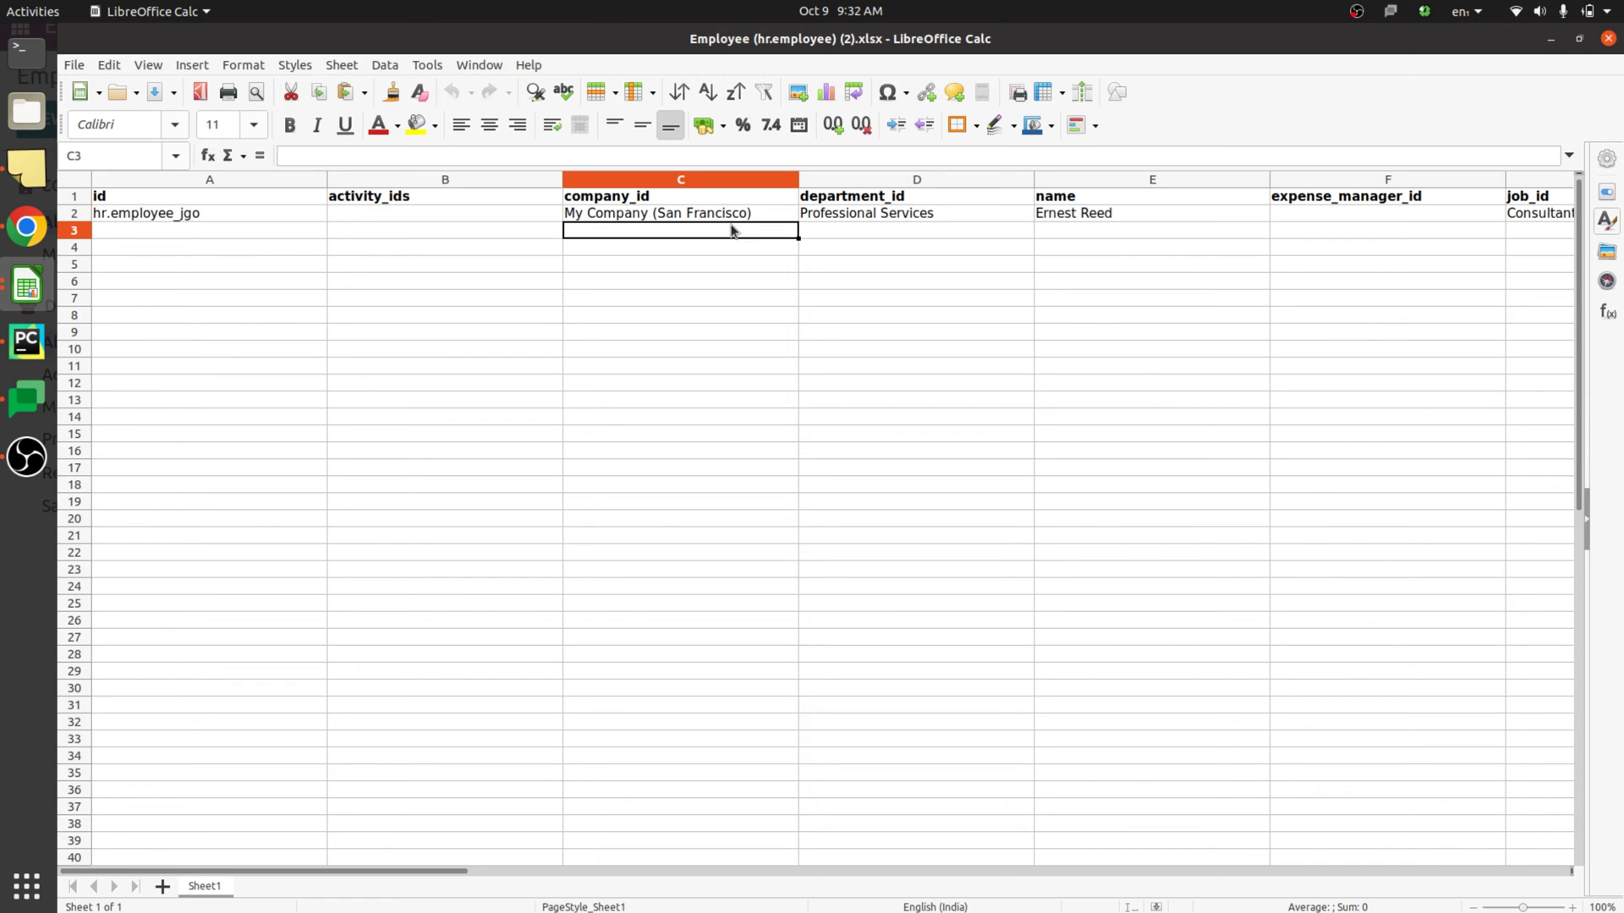
{"action": "type", "text": "my Company (San Francisco"}
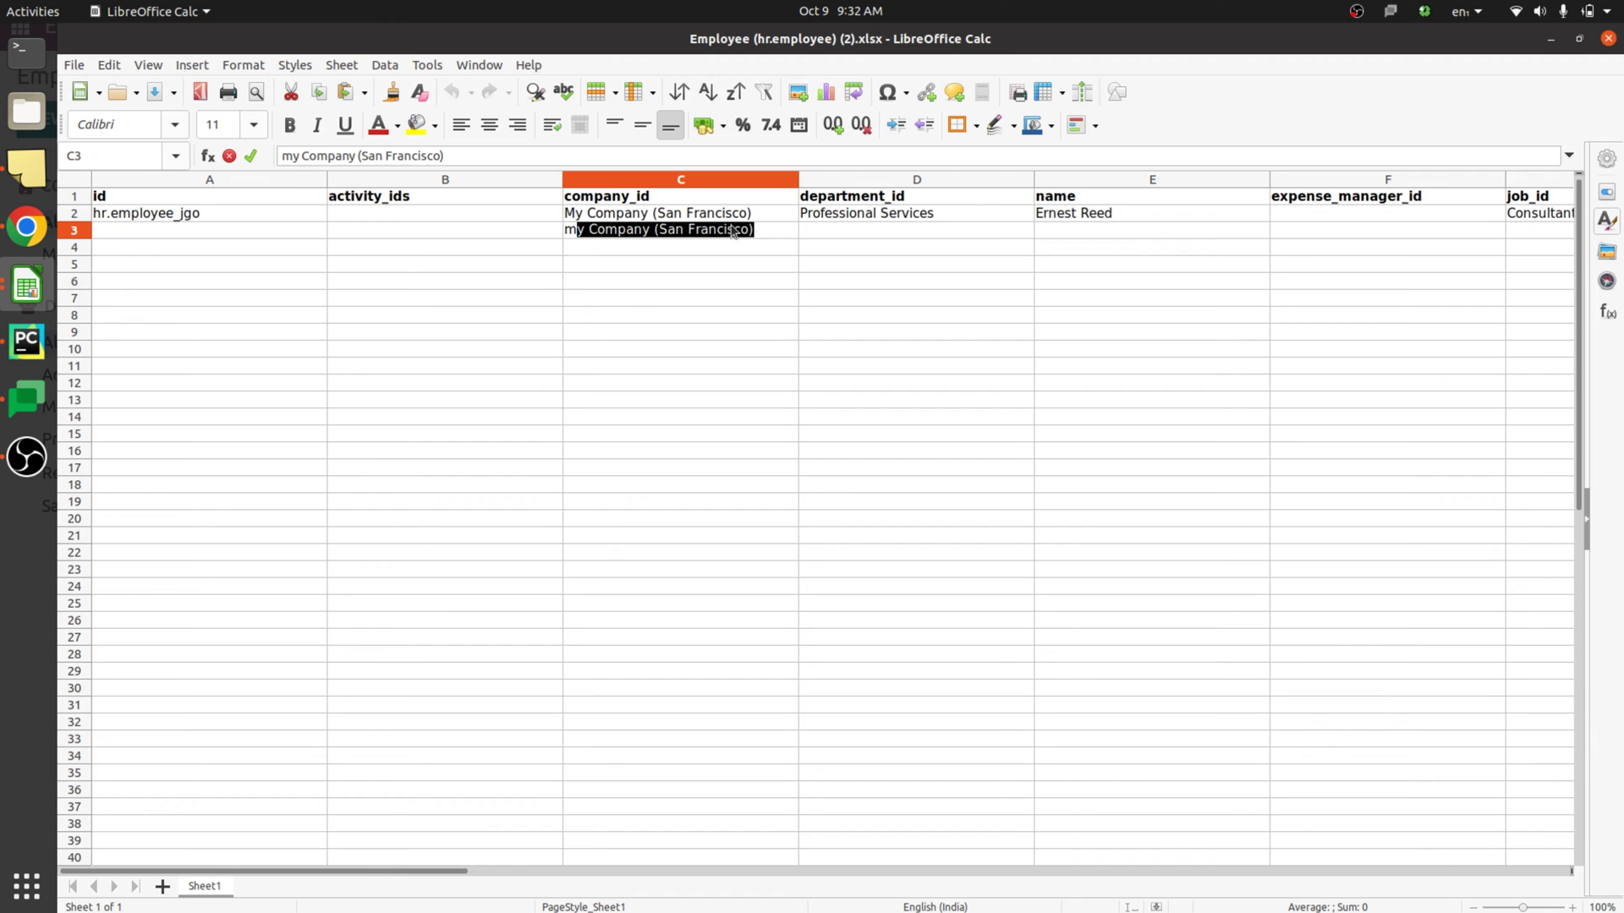
{"action": "key", "text": "Tab"}
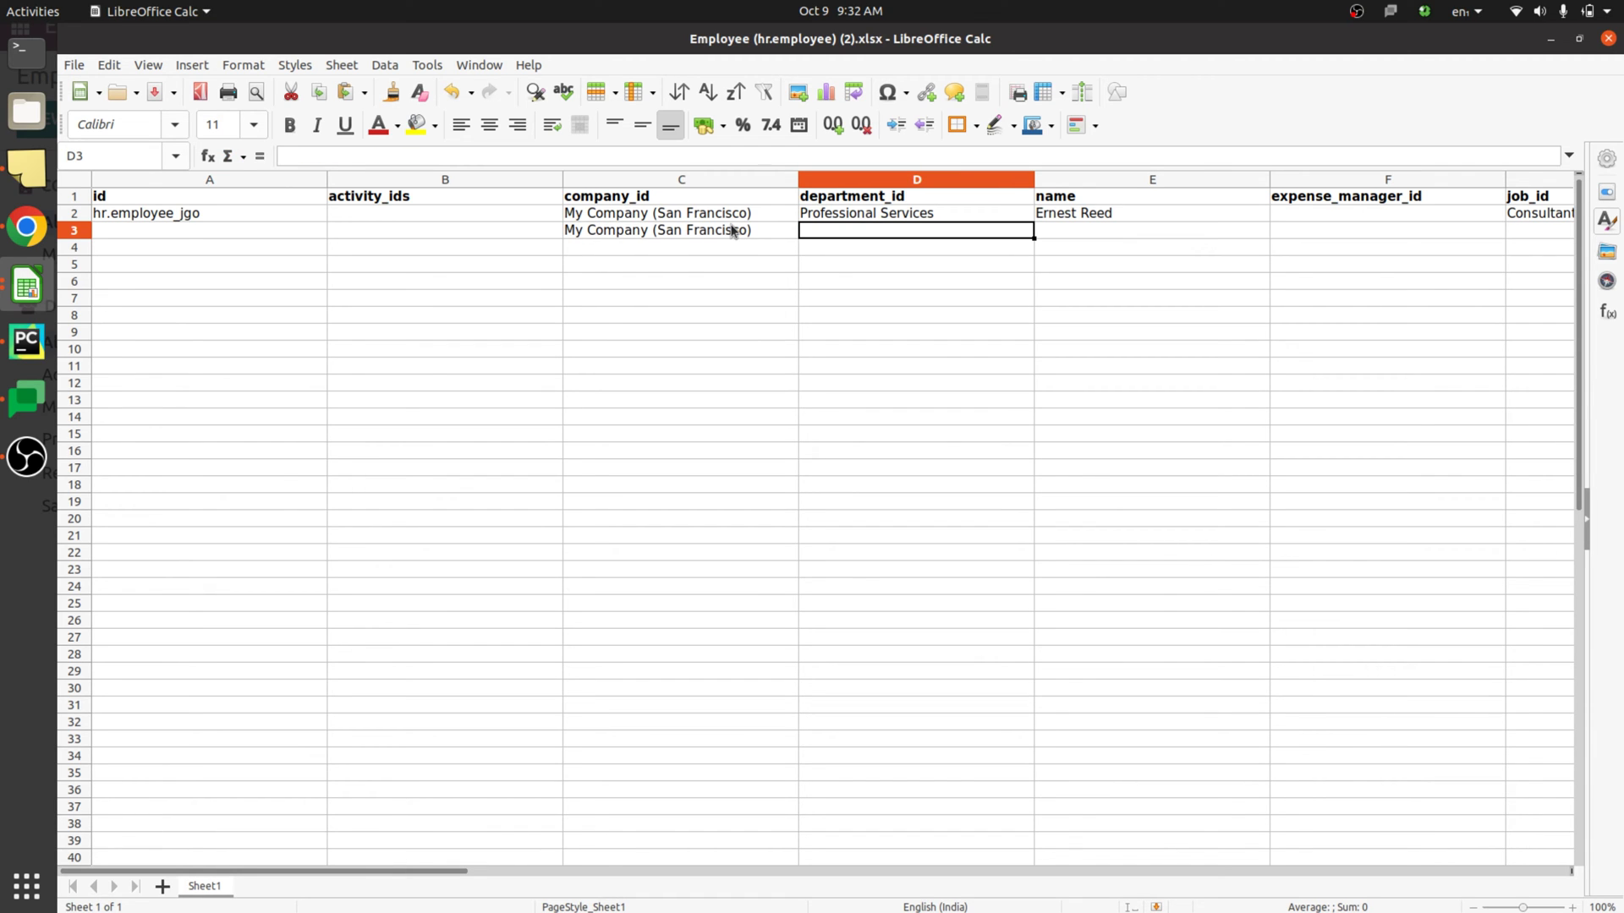
{"action": "type", "text": "p"}
{"action": "key", "text": "Tab"}
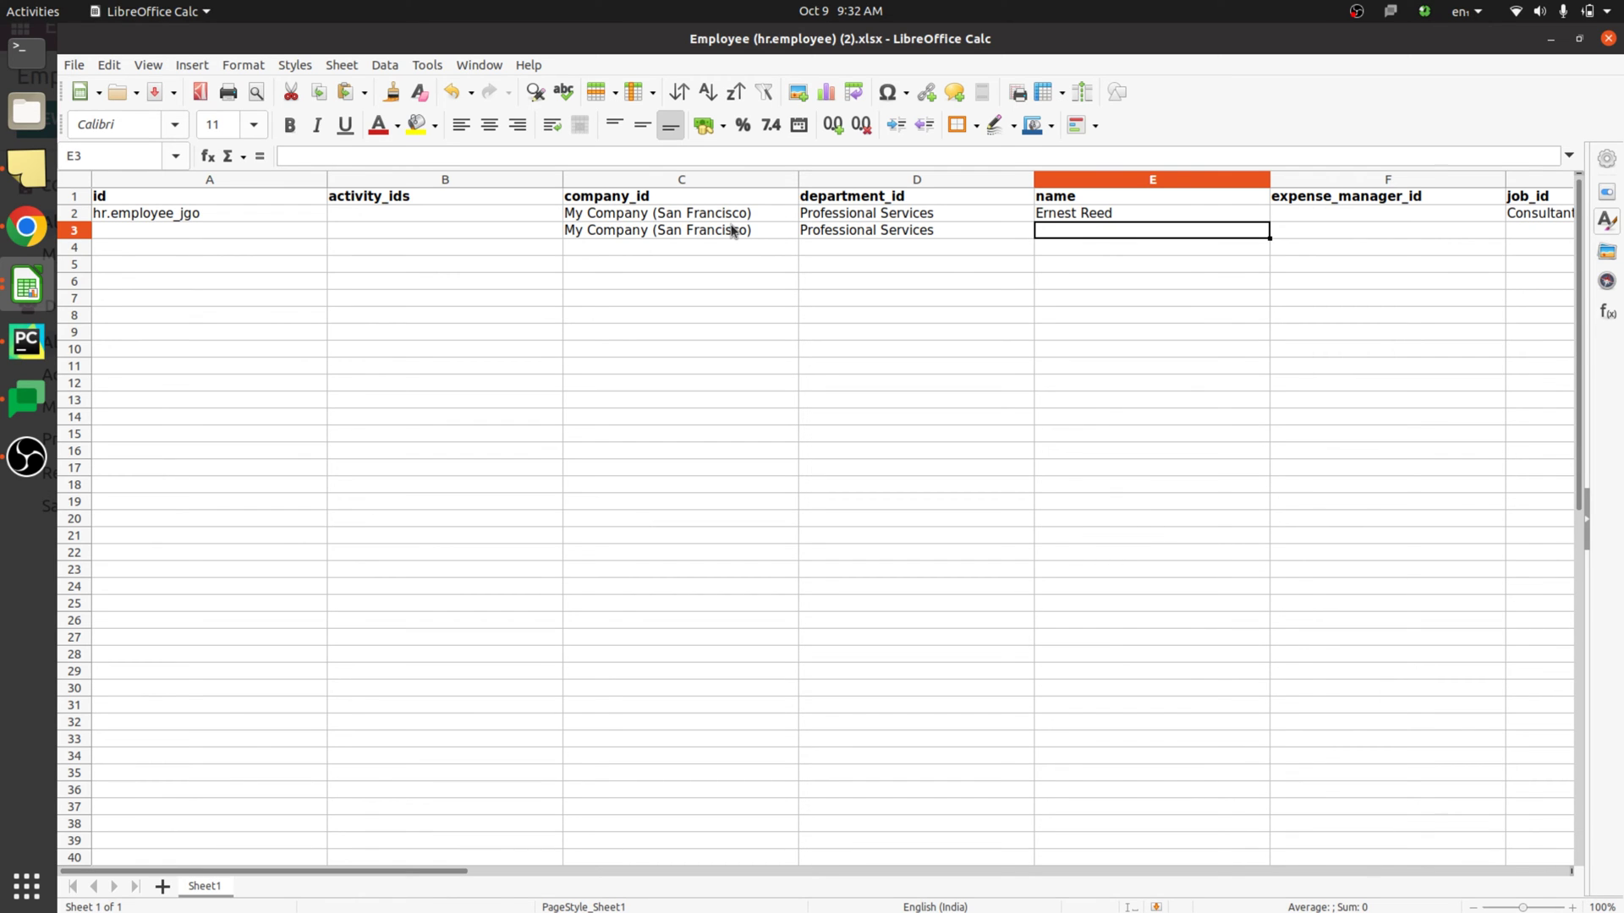
{"action": "type", "text": "a"}
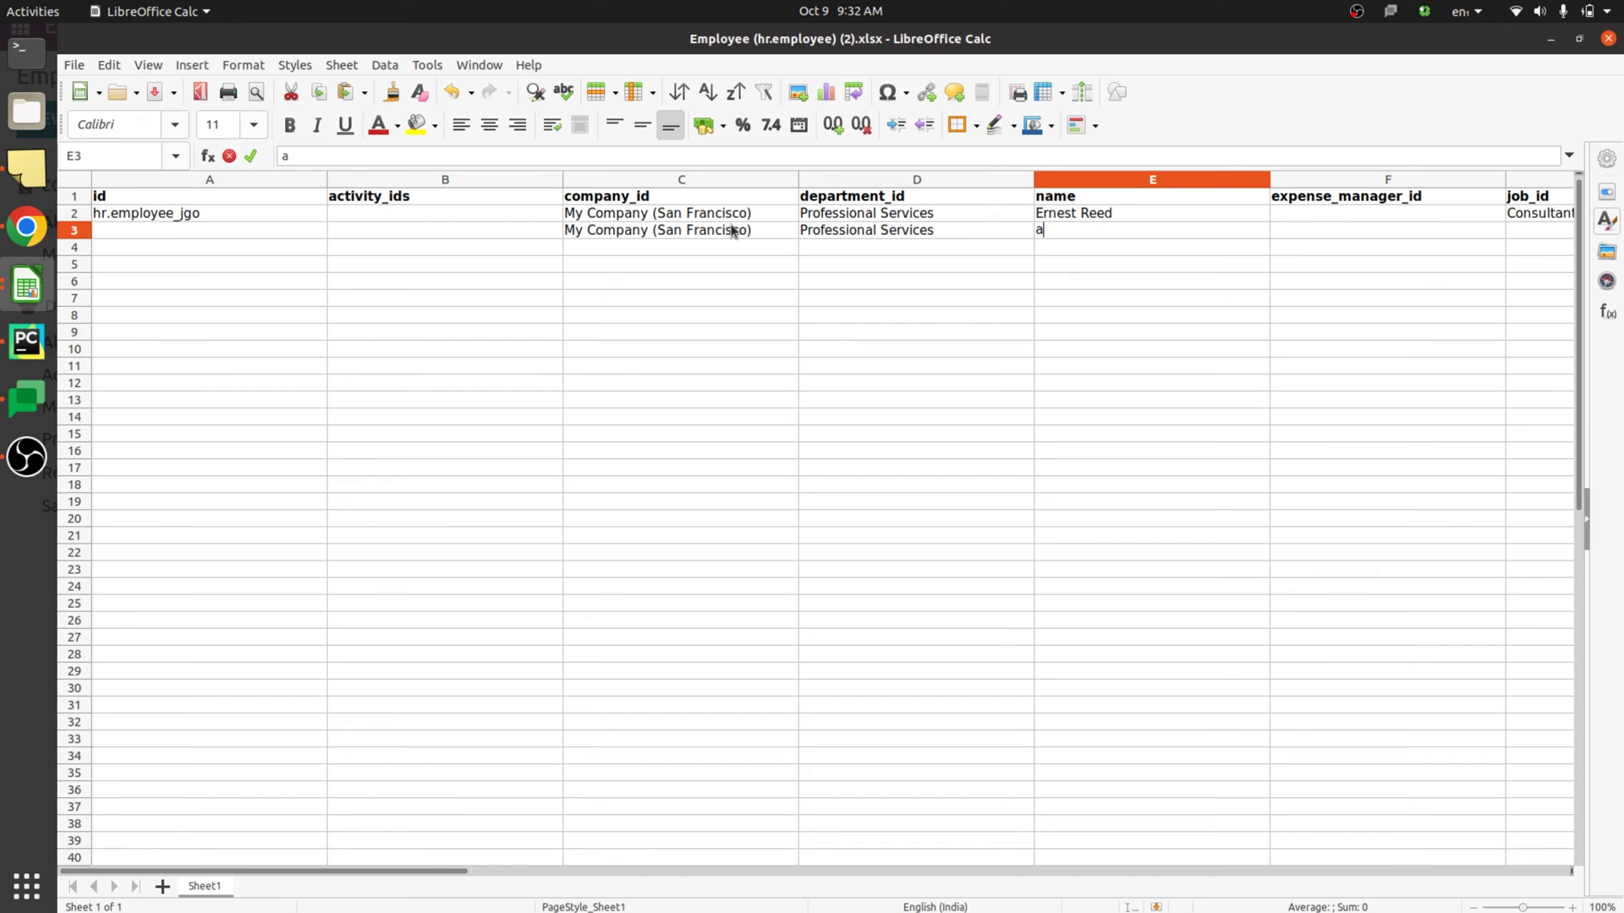
{"action": "type", "text": "ddel"}
{"action": "key", "text": "BackSpace"}
{"action": "key", "text": "BackSpace"}
{"action": "key", "text": "BackSpace"}
{"action": "key", "text": "BackSpace"}
{"action": "key", "text": "BackSpace"}
{"action": "type", "text": "Addel"}
{"action": "key", "text": "Tab"}
- Fill in the Consultant job and the new employee's work email
{"action": "key", "text": "Tab"}
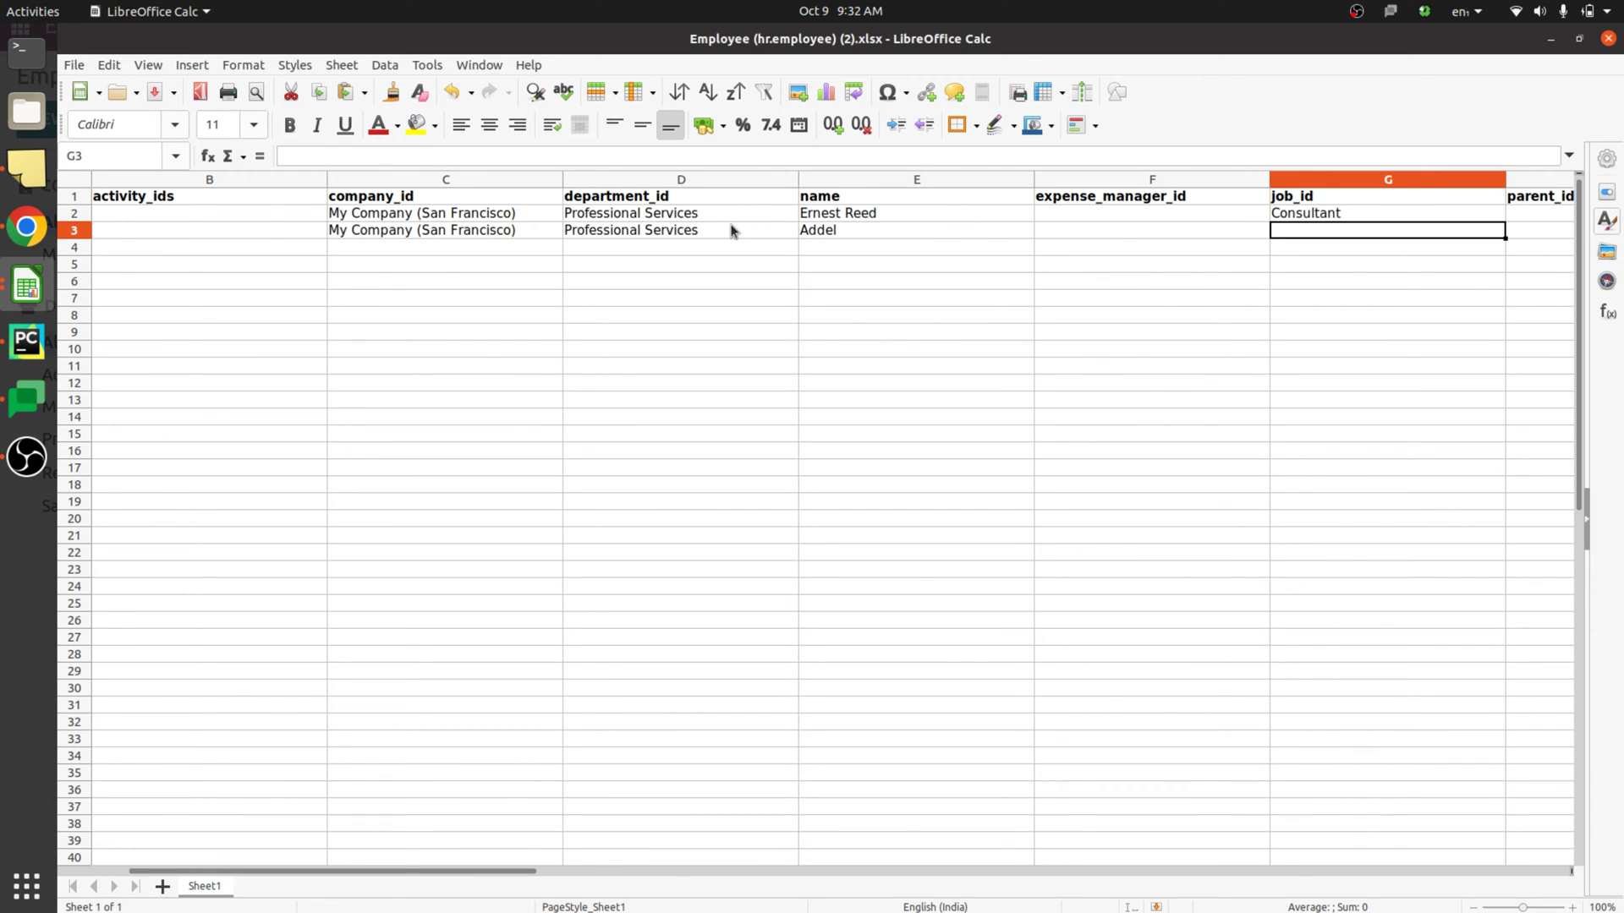
{"action": "type", "text": "C"}
{"action": "key", "text": "Tab"}
{"action": "key", "text": "Tab"}
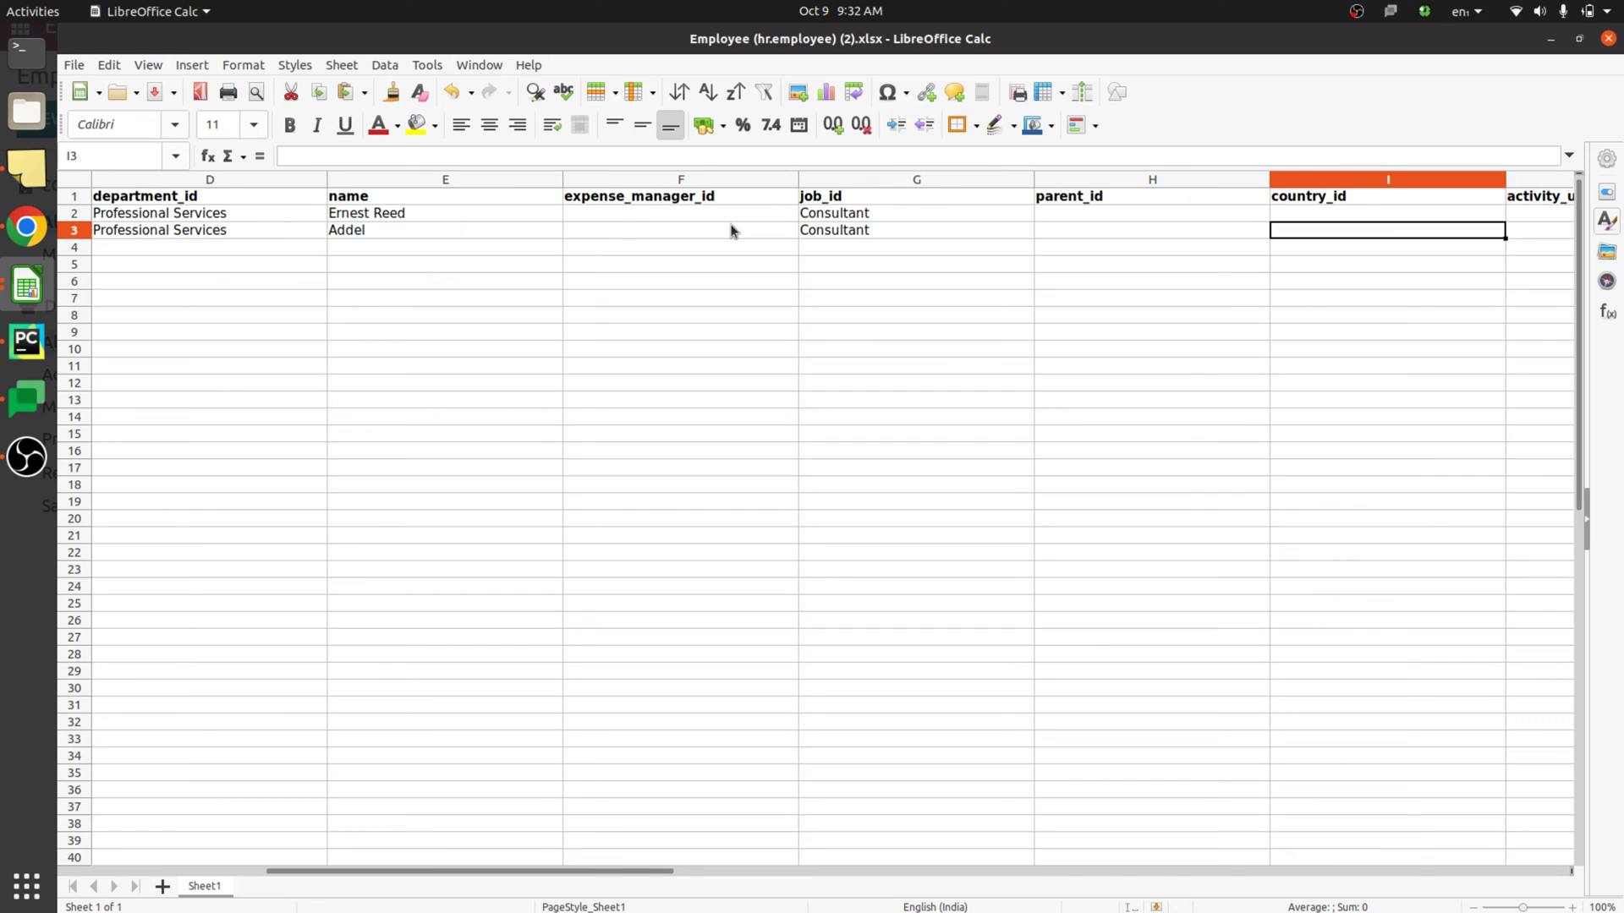
{"action": "key", "text": "Tab"}
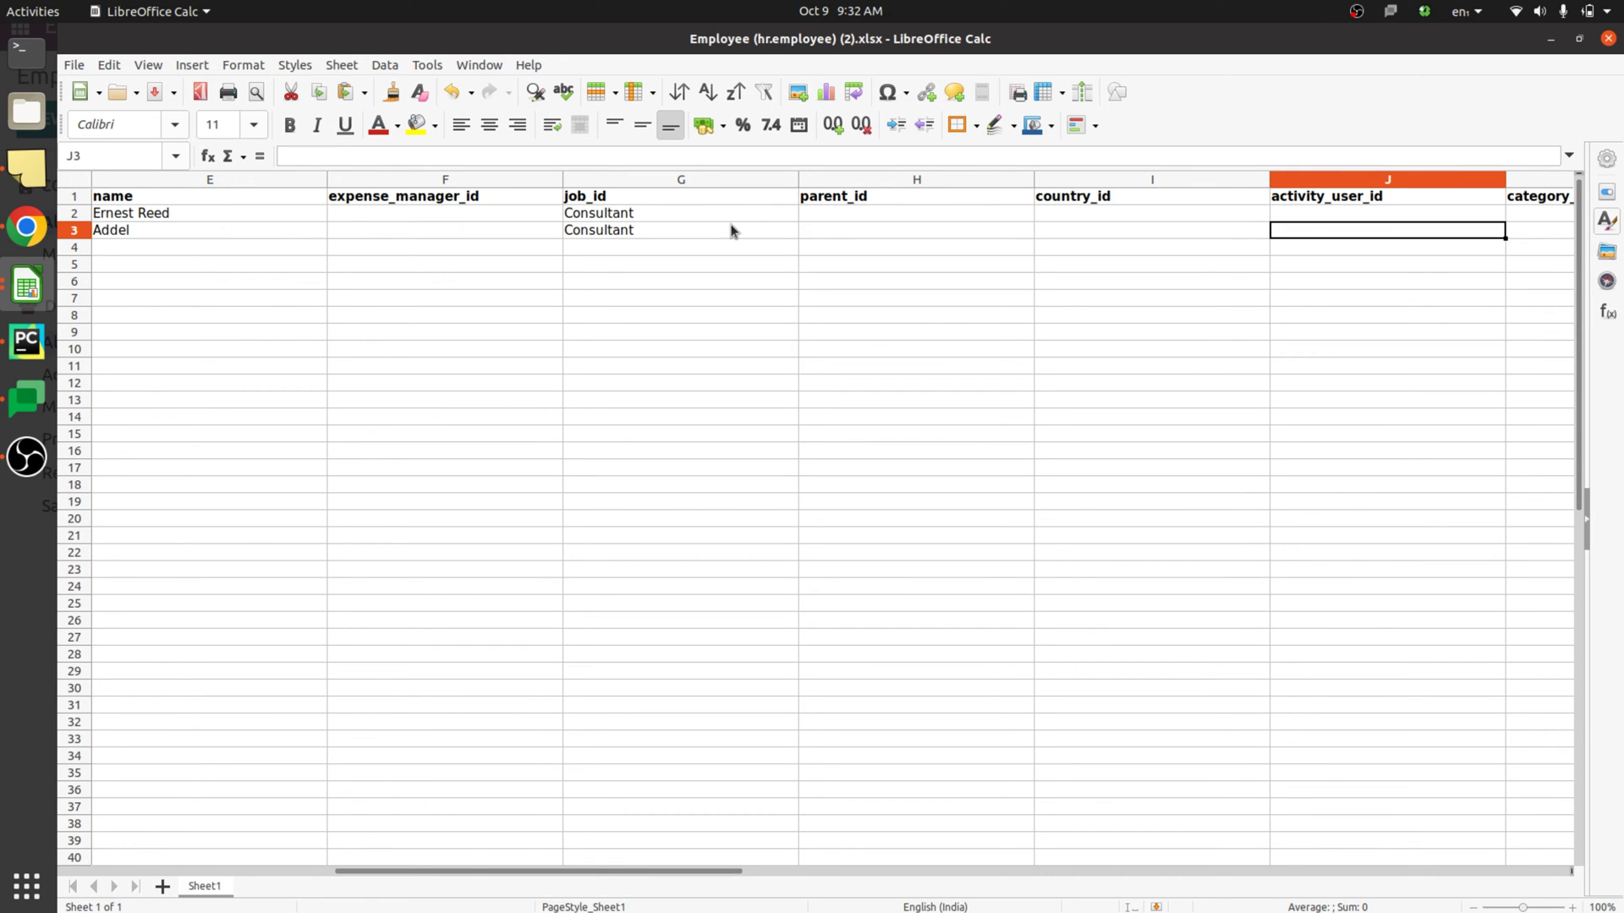
{"action": "key", "text": "Tab"}
{"action": "key", "text": "Tab"}
{"action": "key", "text": "Tab"}
{"action": "key", "text": "Tab"}
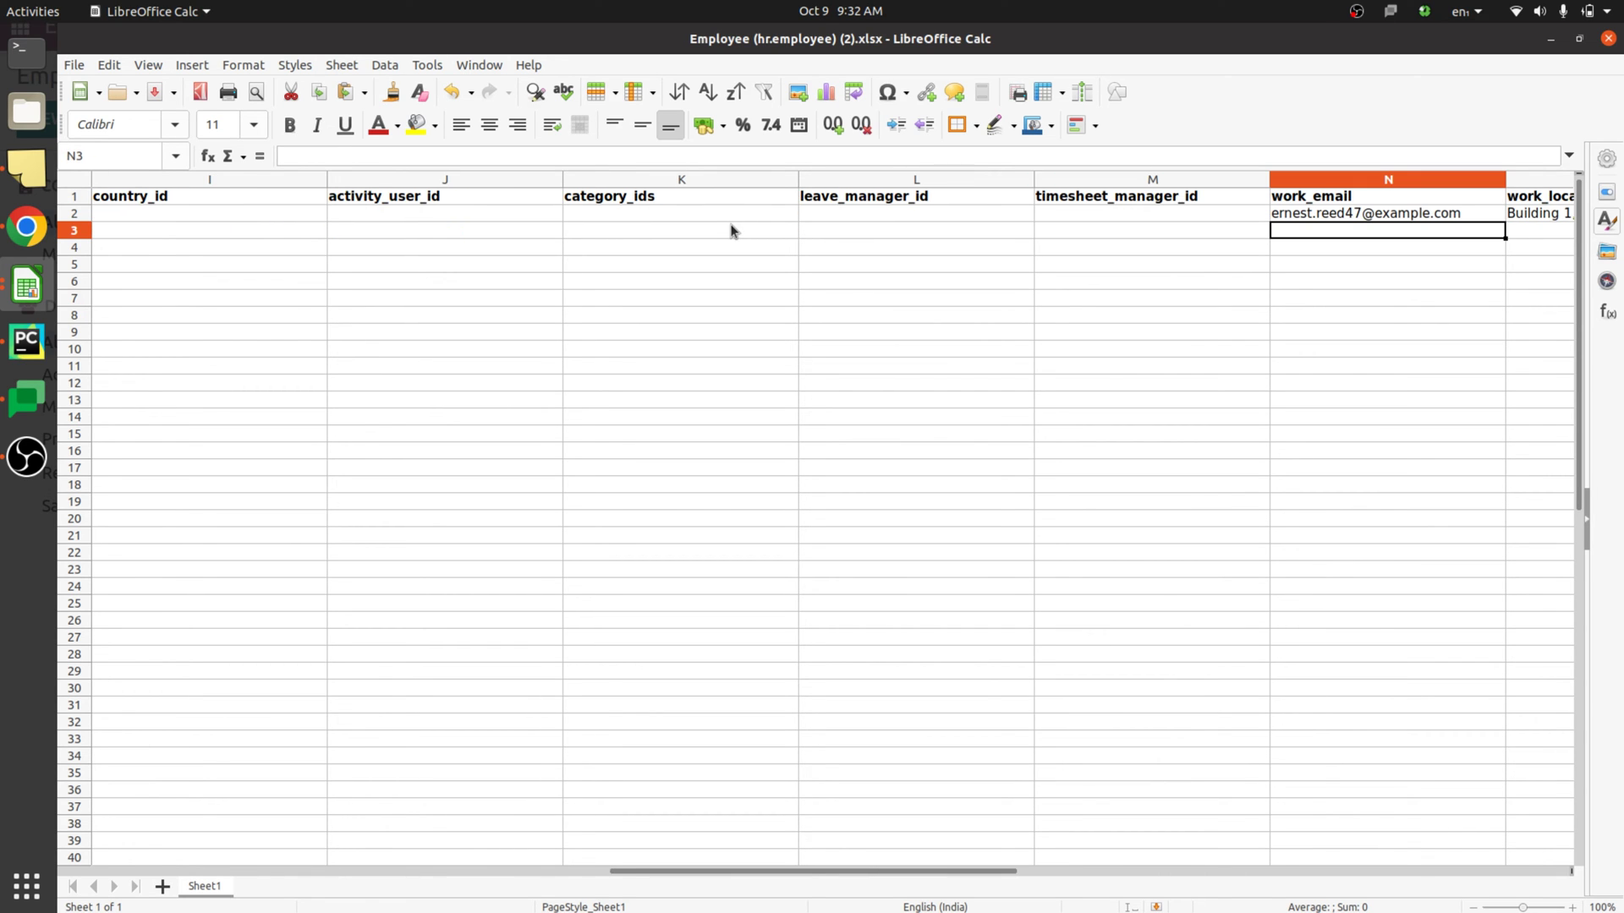
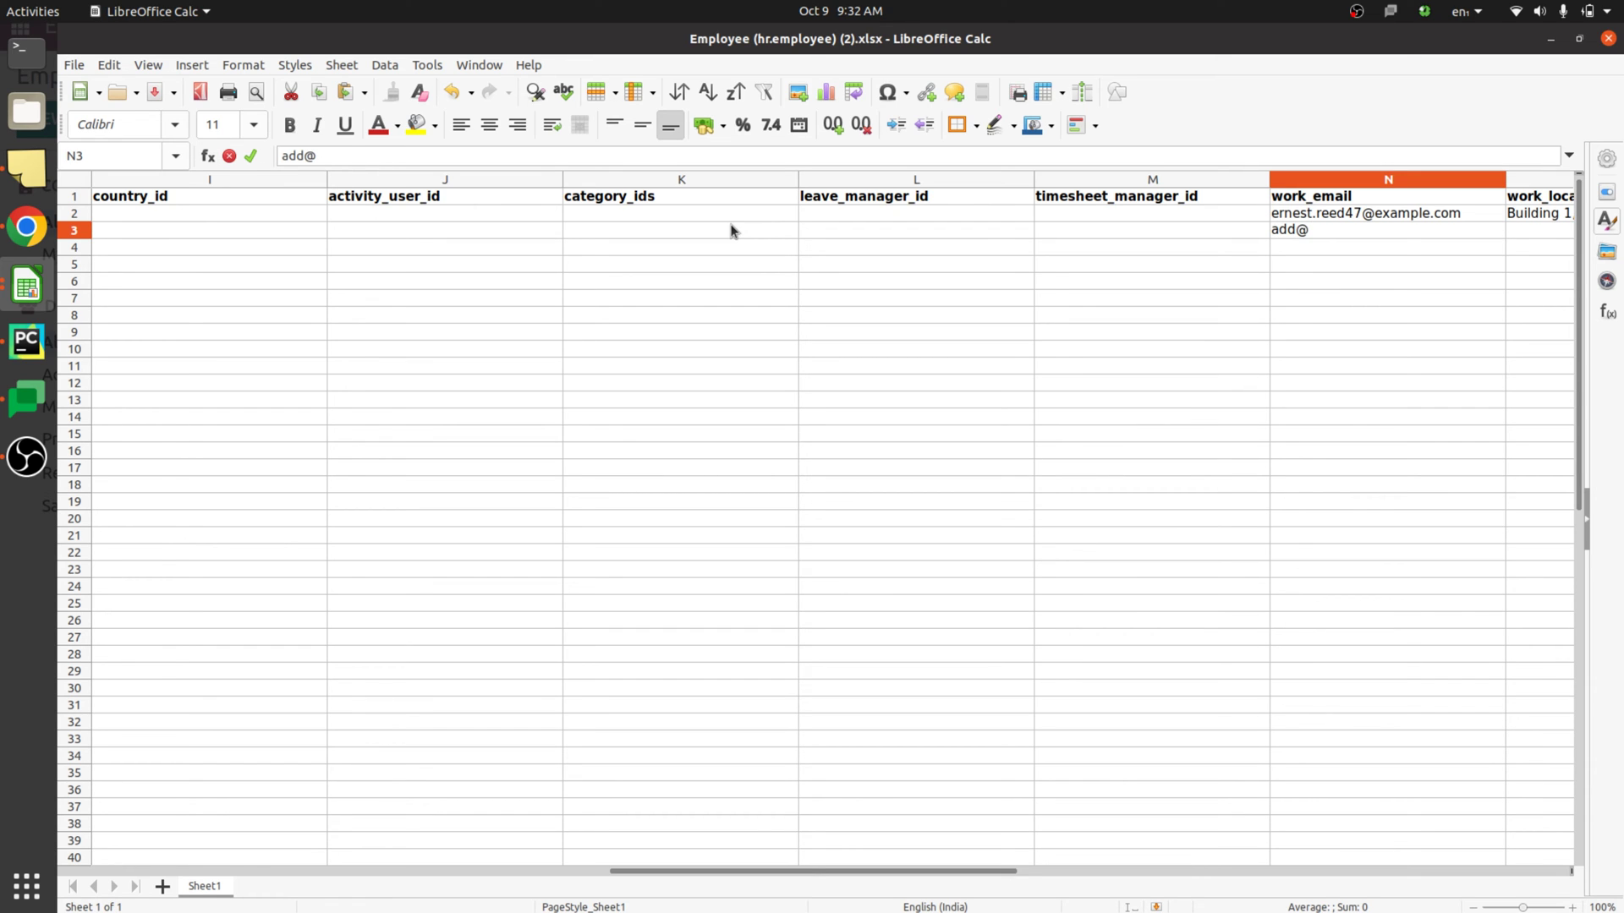
{"action": "key", "text": "Tab"}
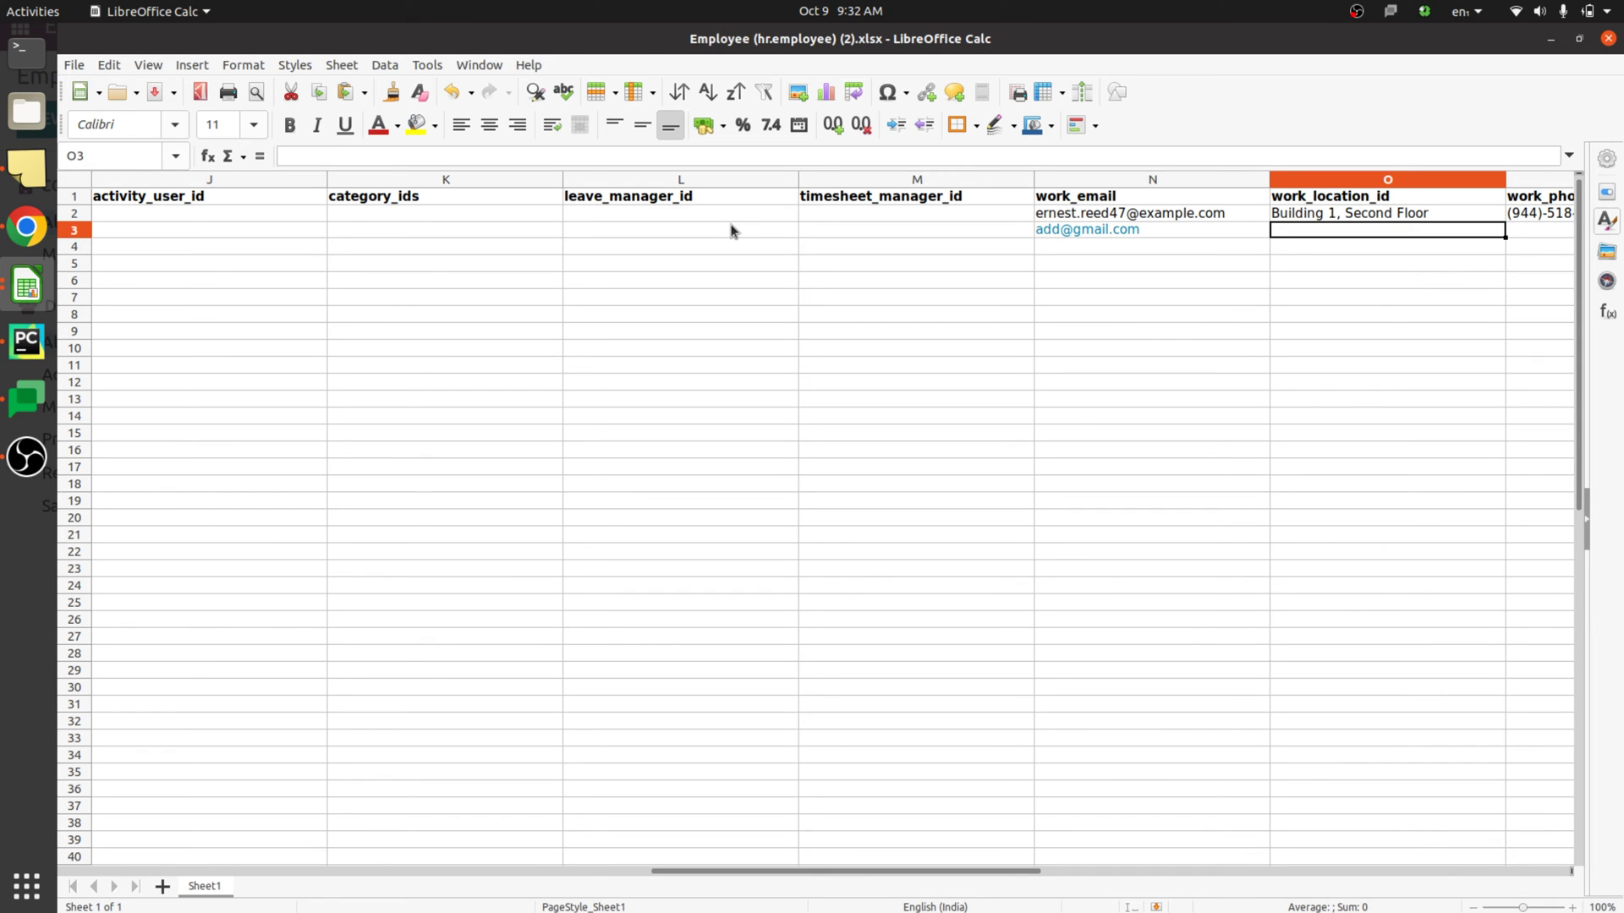
- Set location Building 1, Second Floor and a work phone ending 456, then save as XLSX
{"action": "type", "text": "b"}
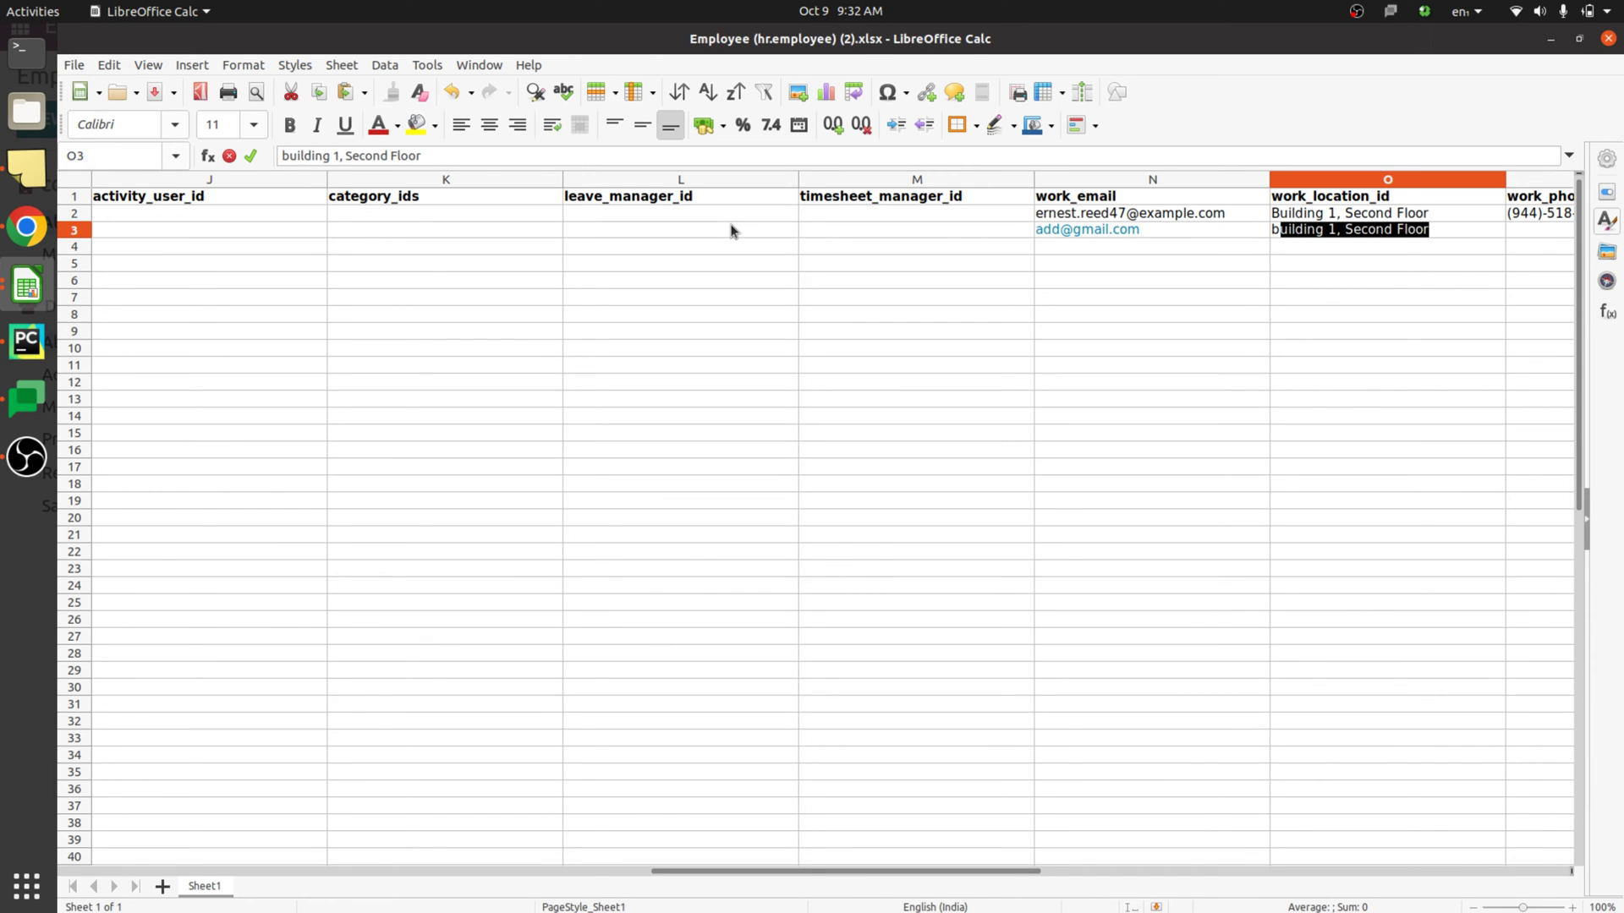
{"action": "key", "text": "Tab"}
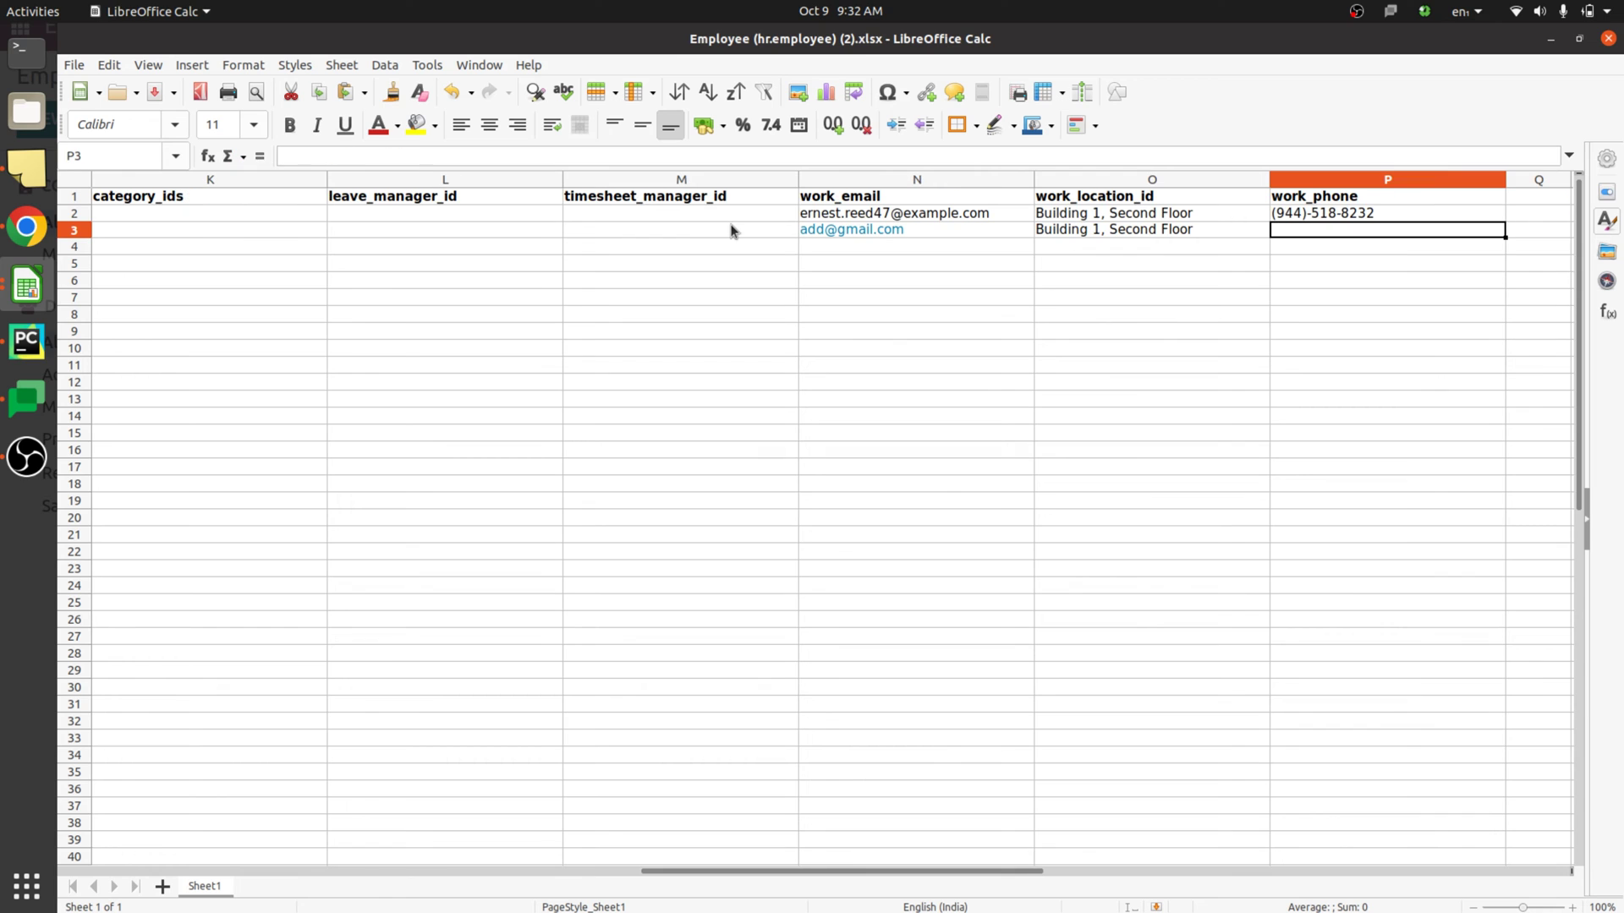
{"action": "key", "text": "Up"}
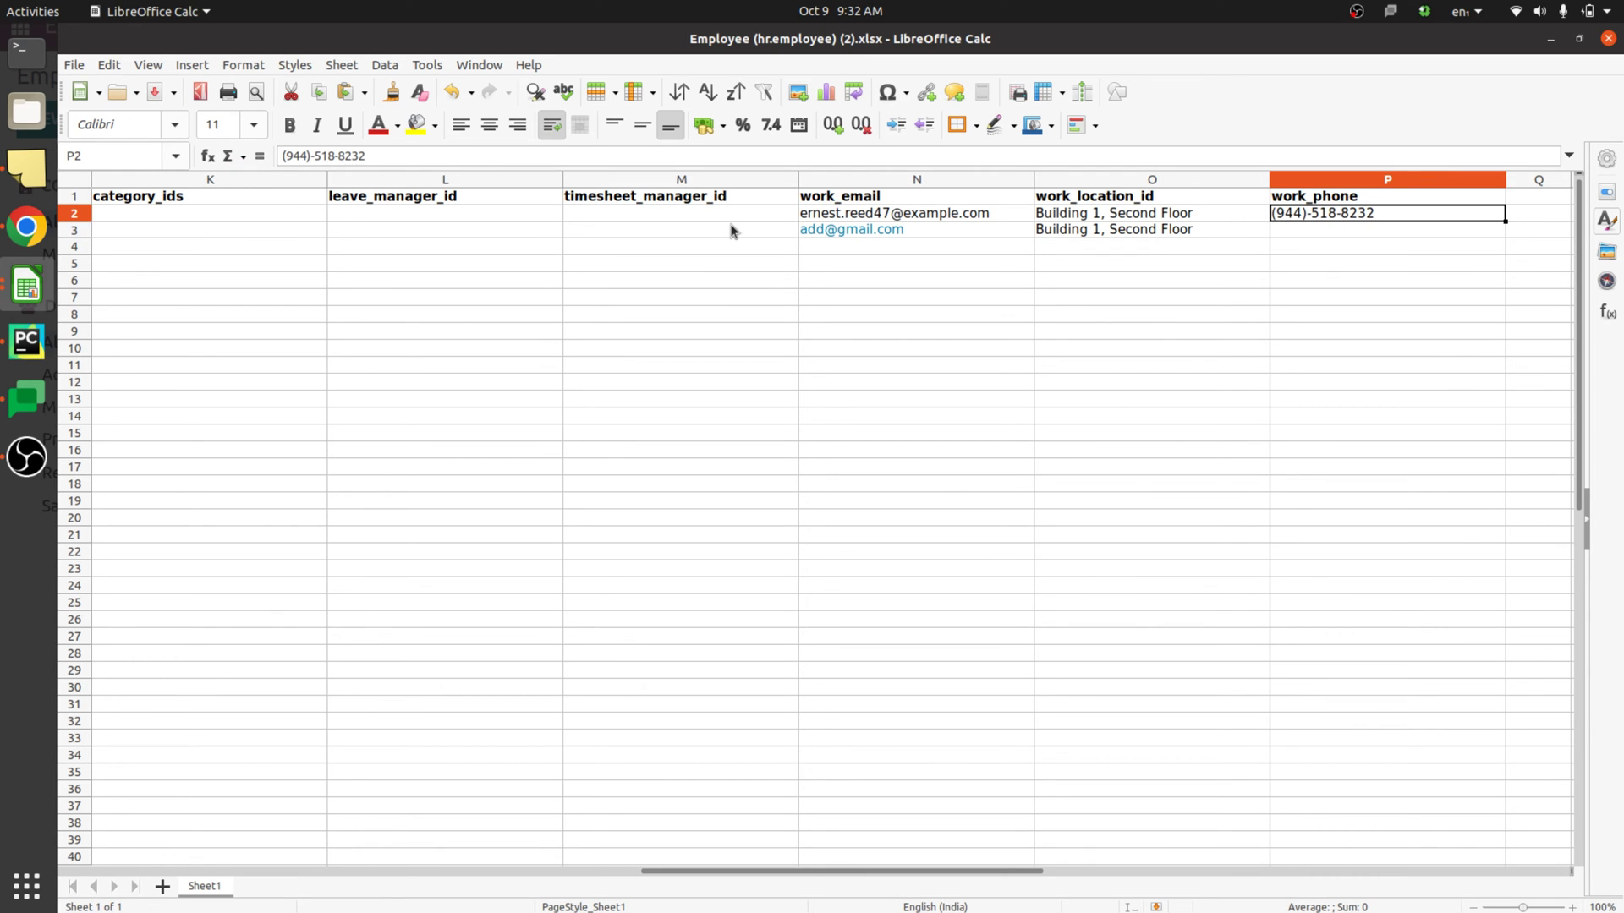
{"action": "key", "text": "Down"}
{"action": "double_click", "coordinate": [1398, 228]}
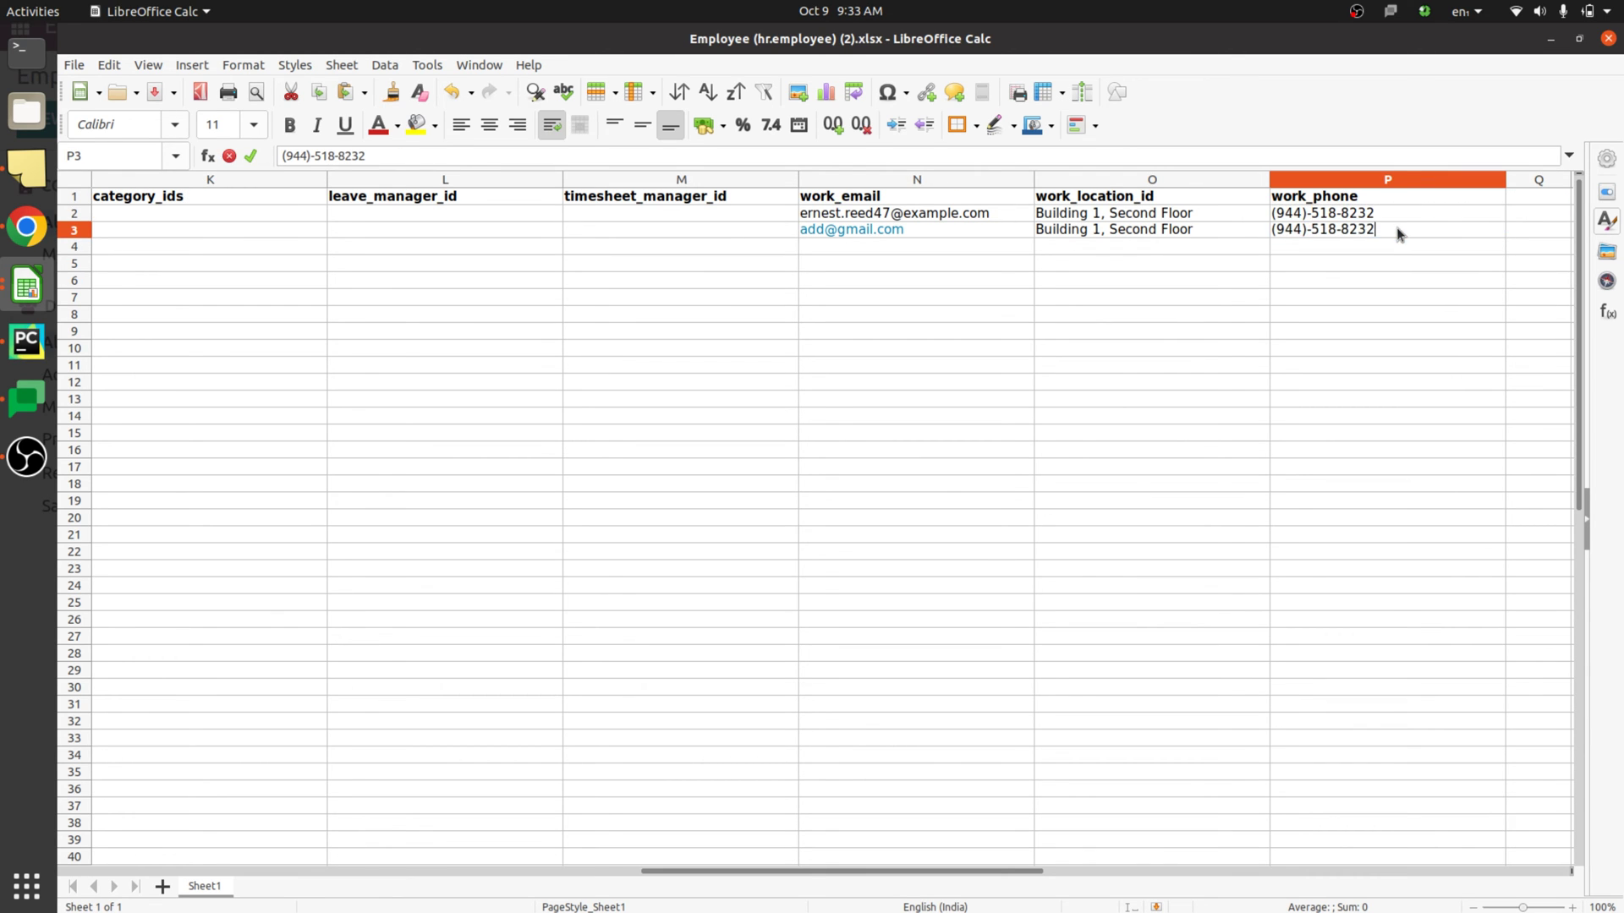
{"action": "key", "text": "BackSpace"}
{"action": "key", "text": "BackSpace"}
{"action": "key", "text": "BackSpace"}
{"action": "type", "text": "456"}
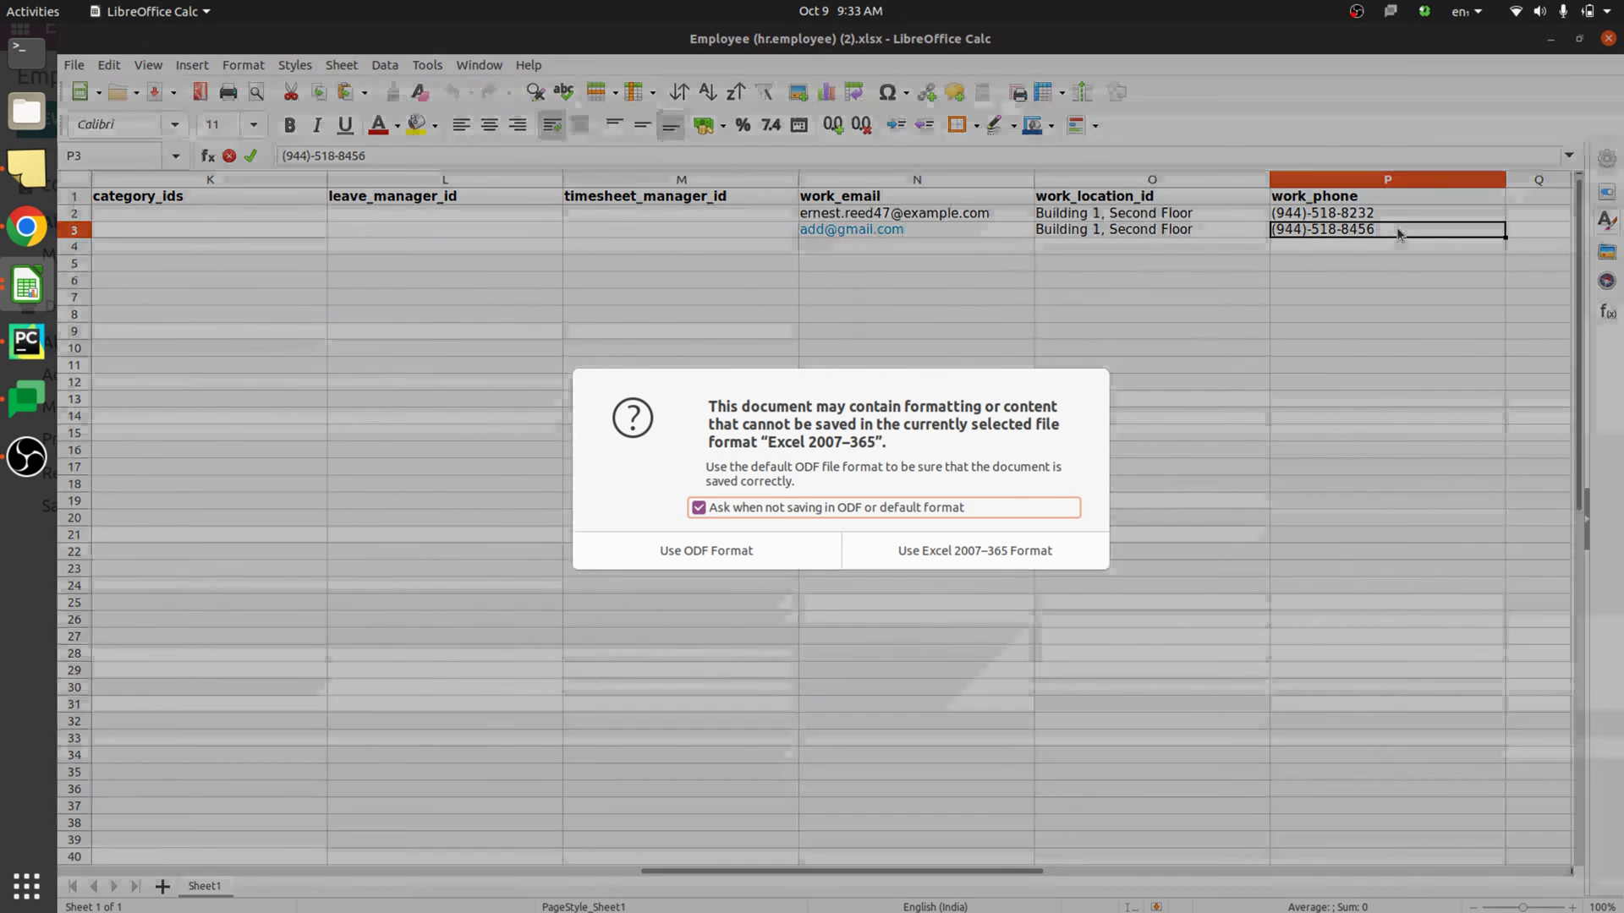
{"action": "left_click", "coordinate": [974, 552]}
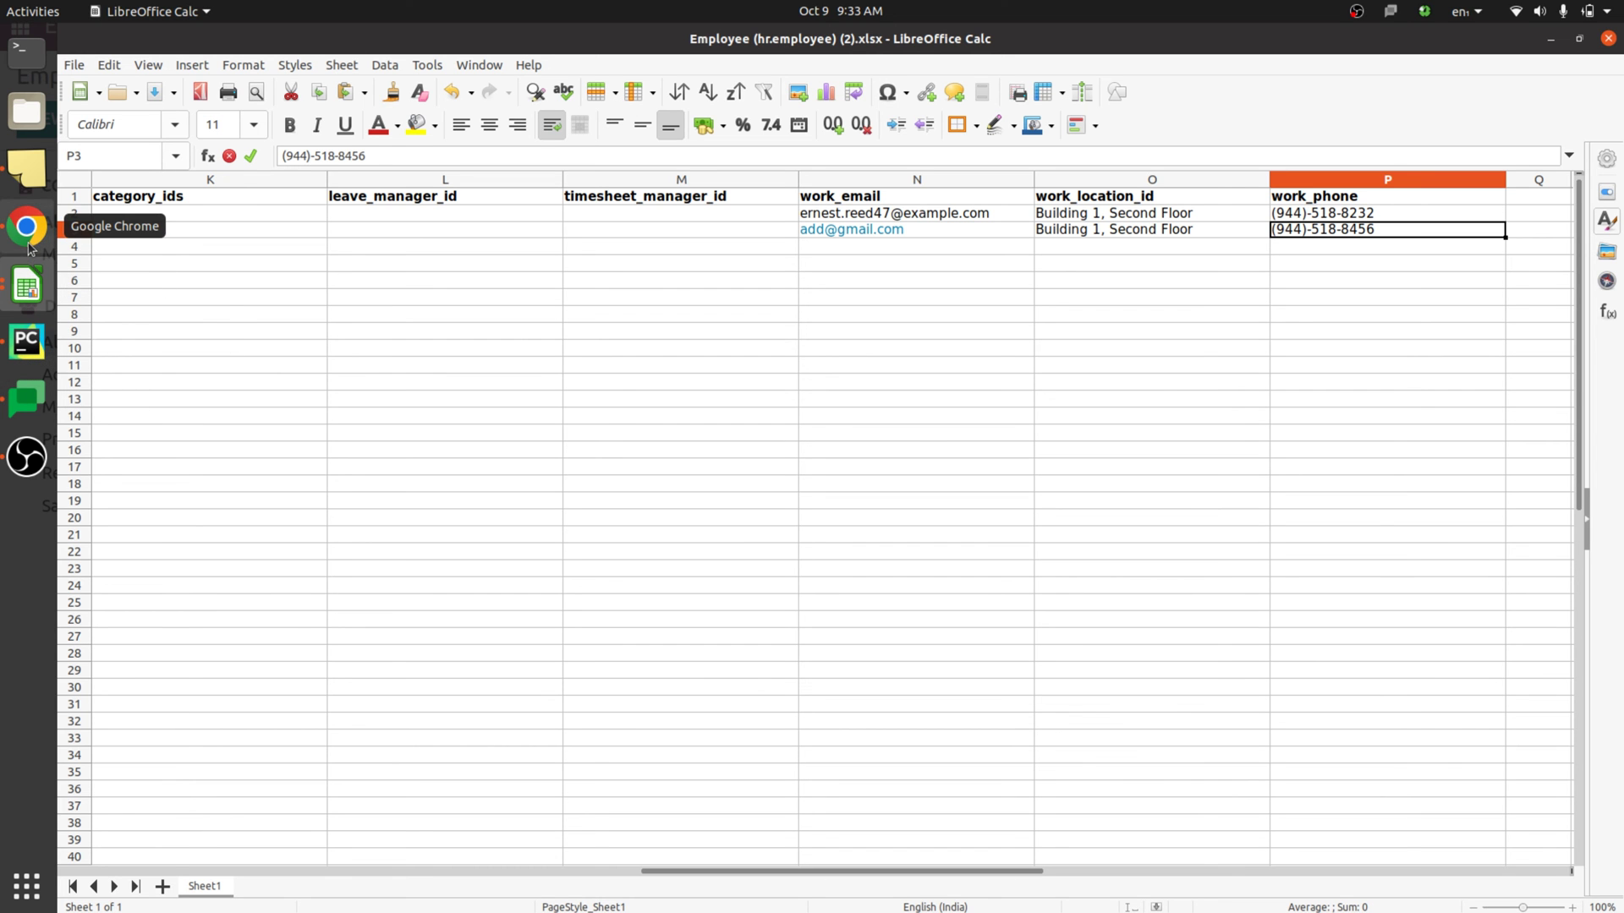
{"action": "left_click", "coordinate": [26, 226]}
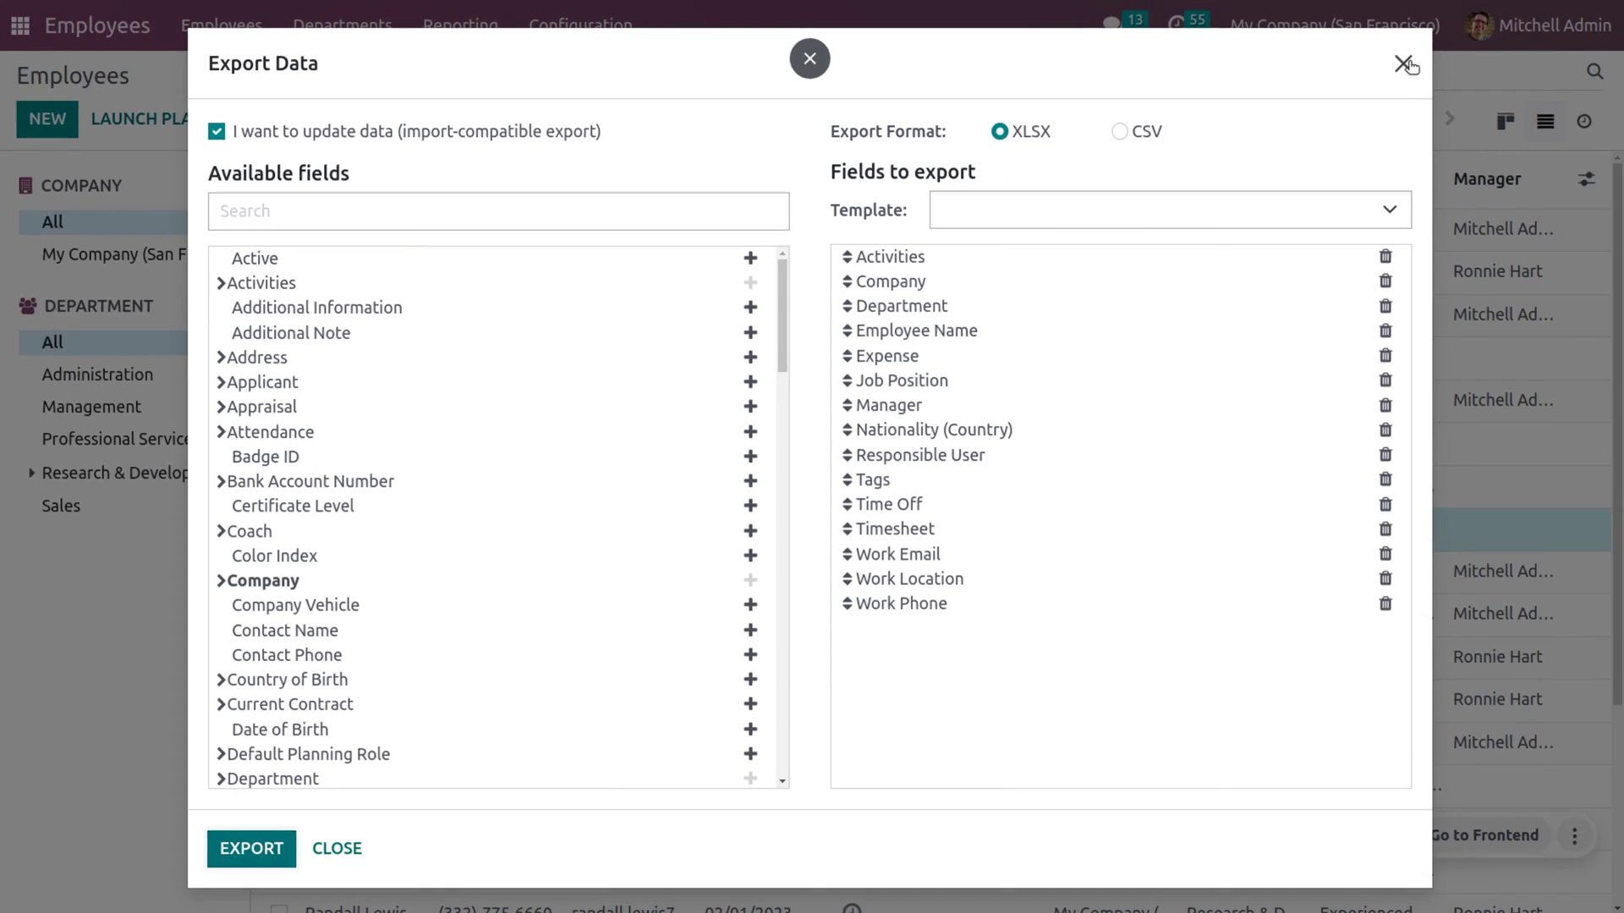
- Upload Employee (hr.employee) (2).xlsx on the employee import page
{"action": "left_click", "coordinate": [1403, 64]}
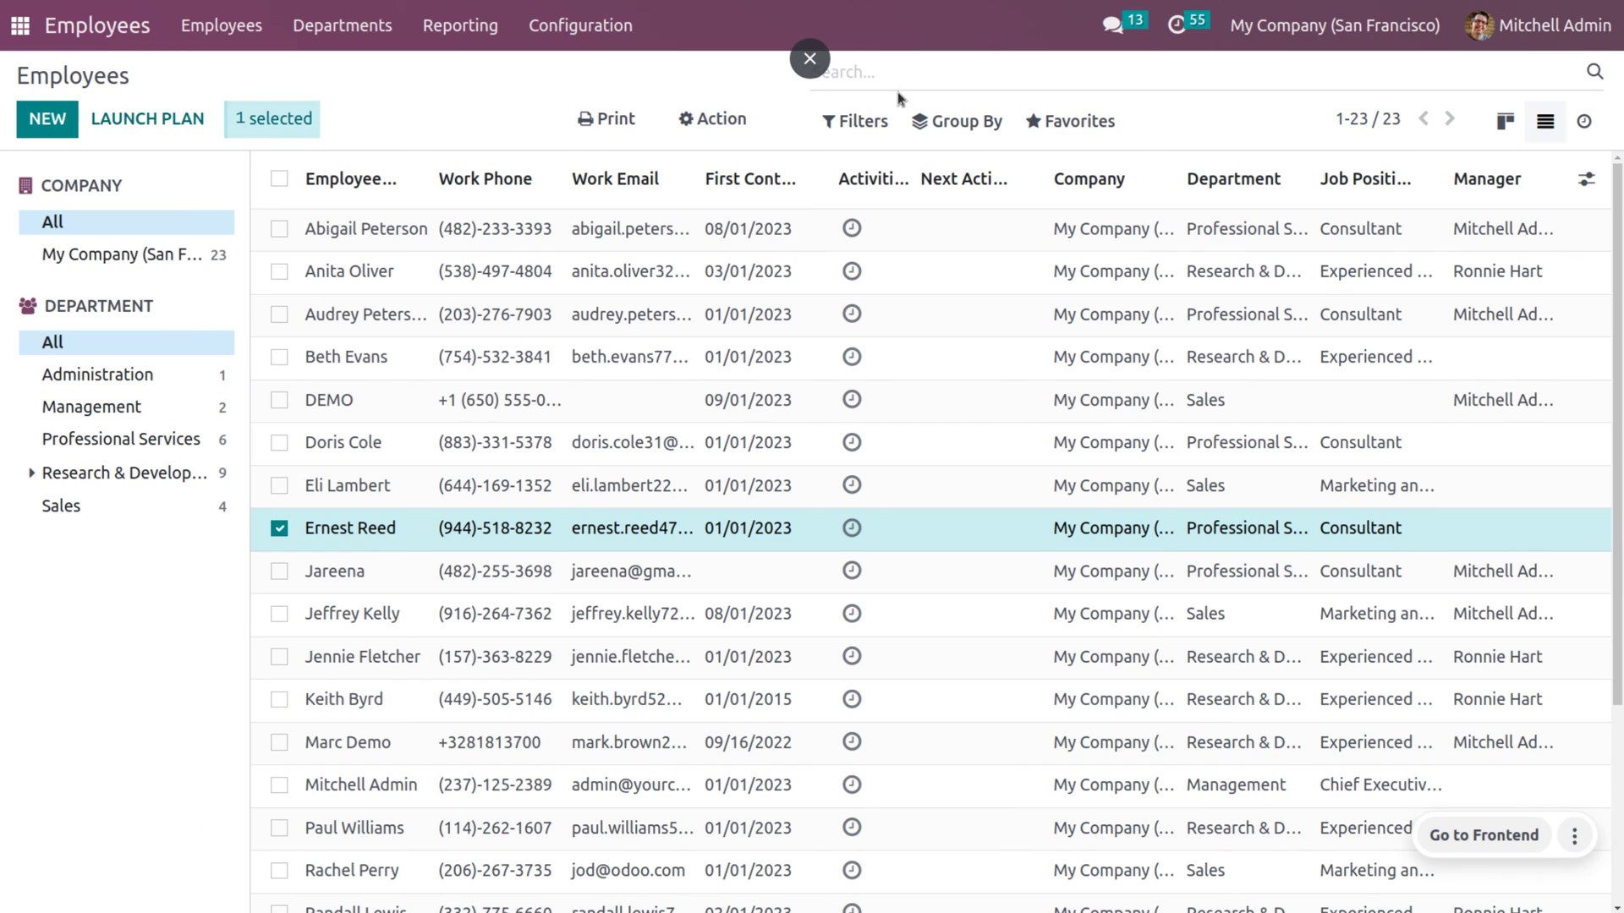
{"action": "left_click", "coordinate": [1071, 121]}
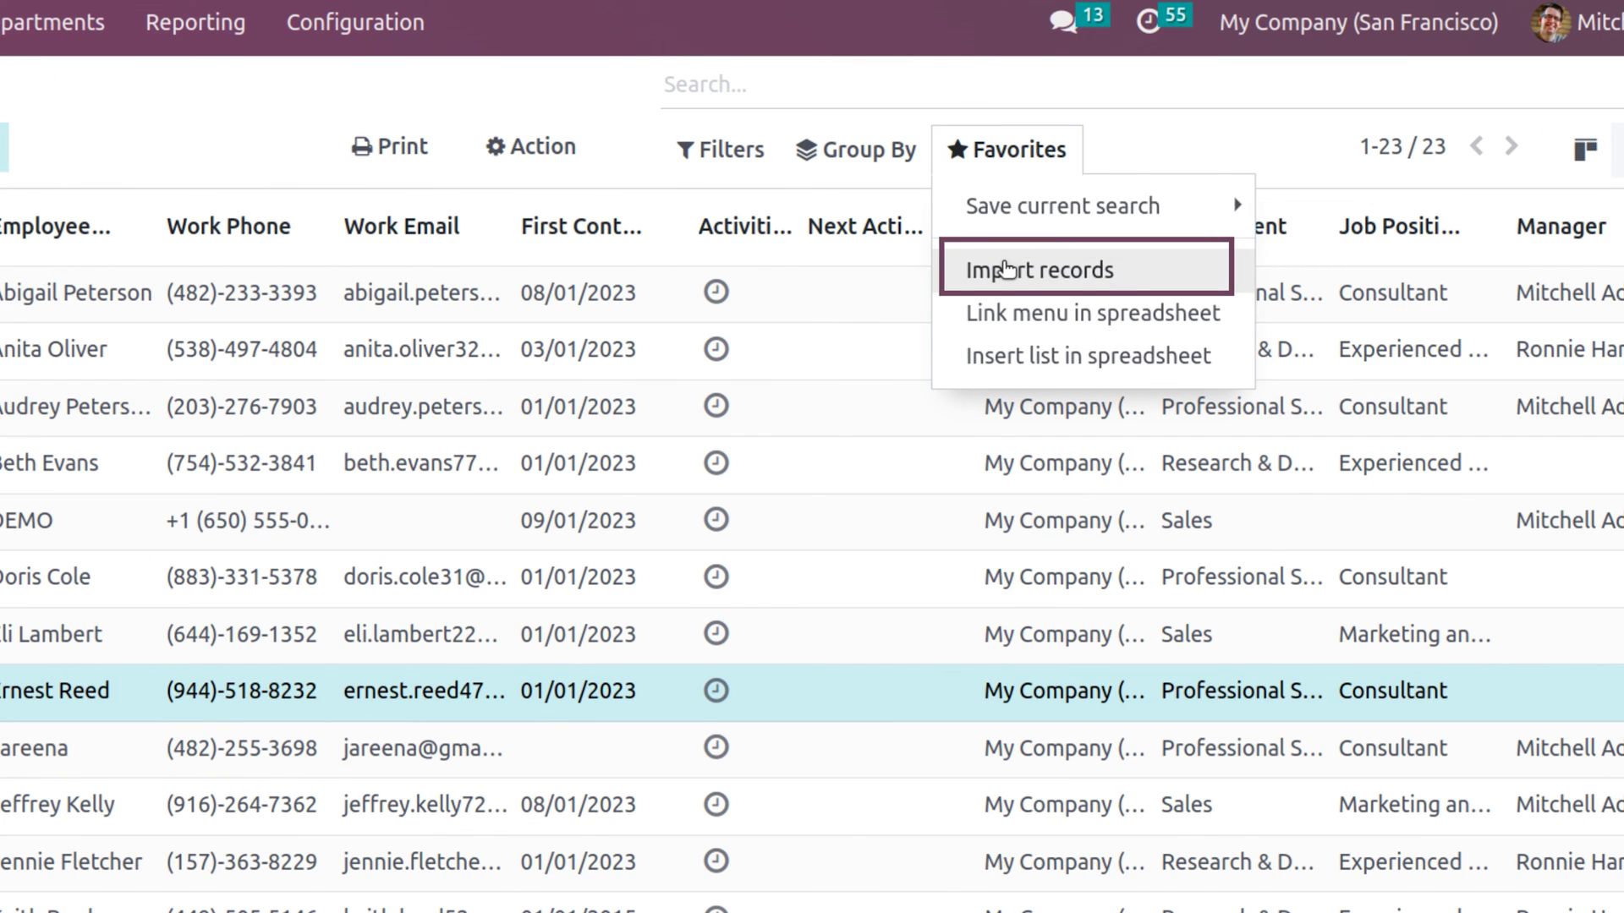
{"action": "left_click", "coordinate": [1006, 269]}
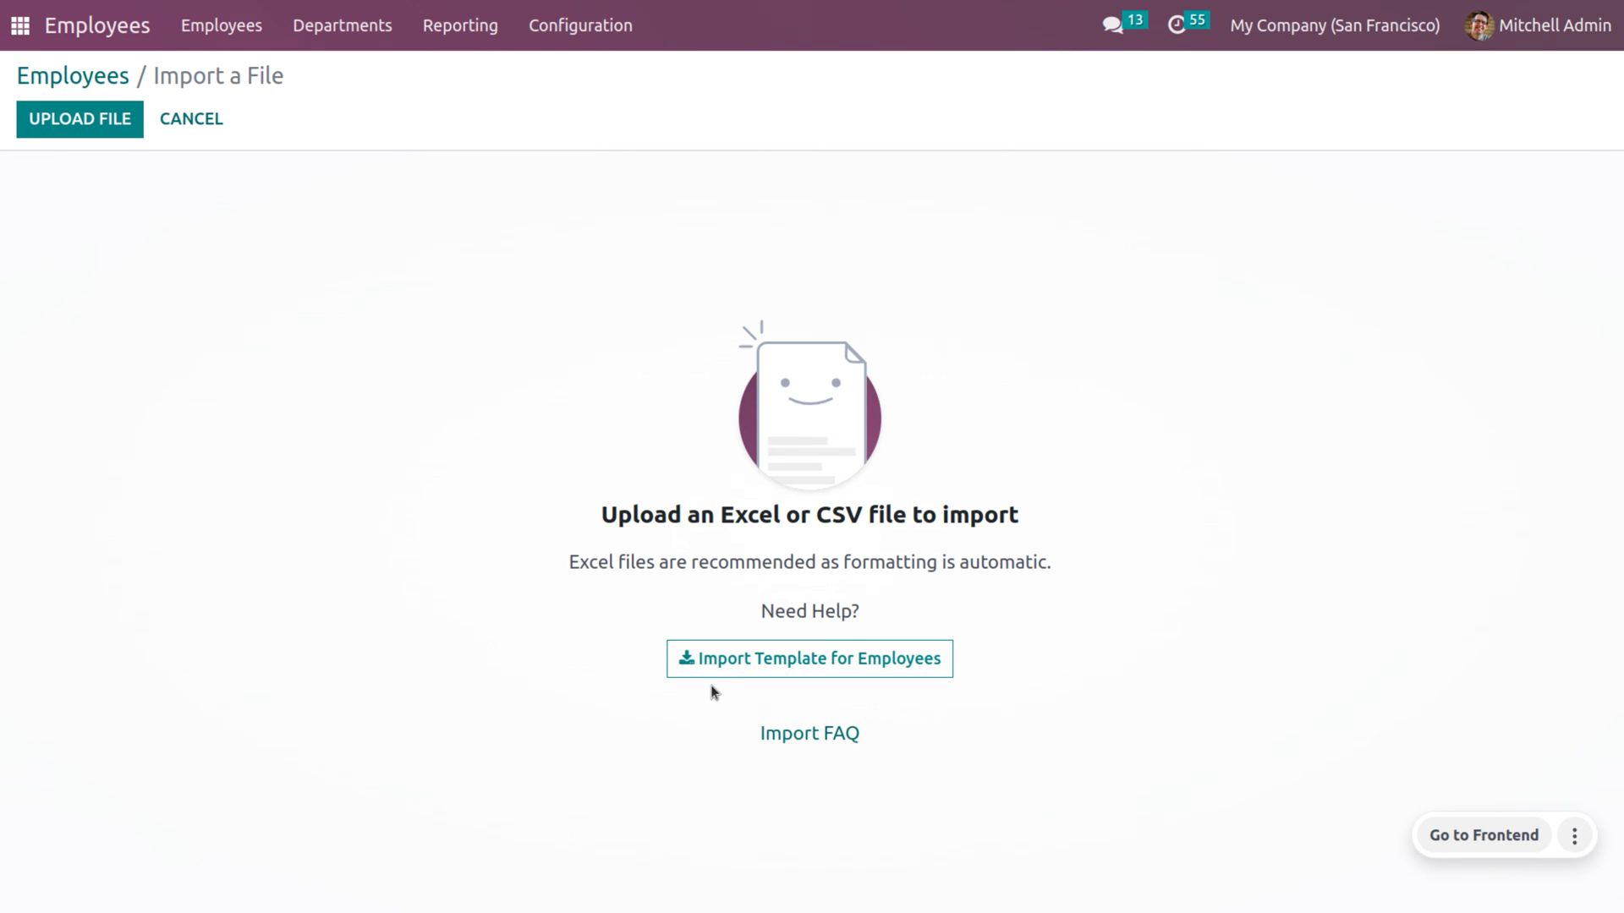
{"action": "left_click", "coordinate": [75, 123]}
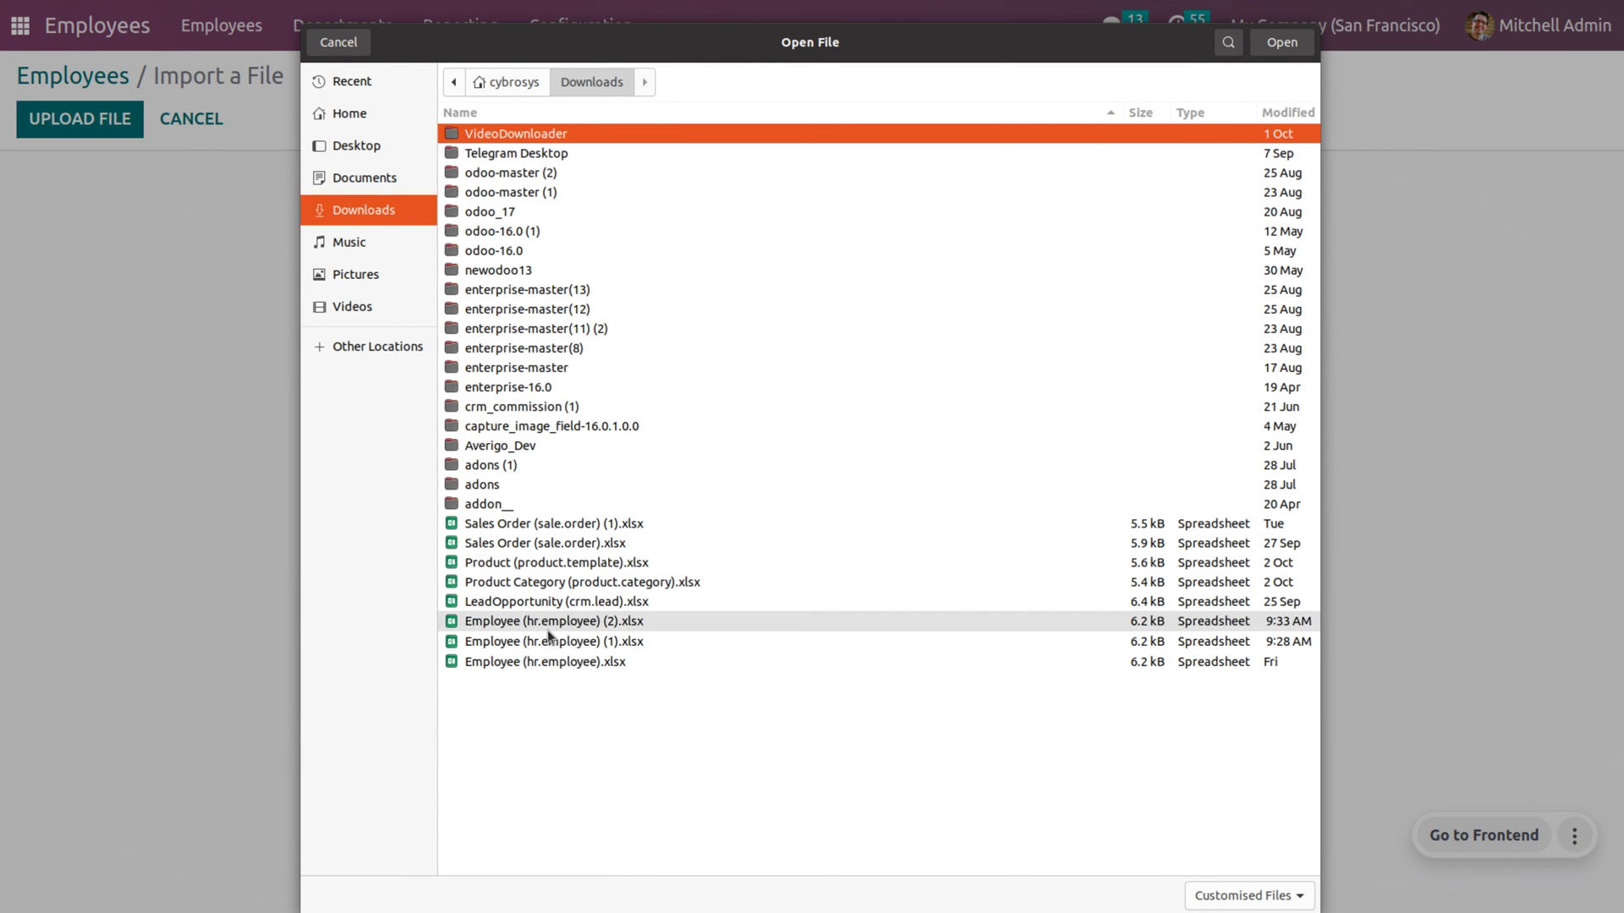
{"action": "left_click", "coordinate": [1114, 624]}
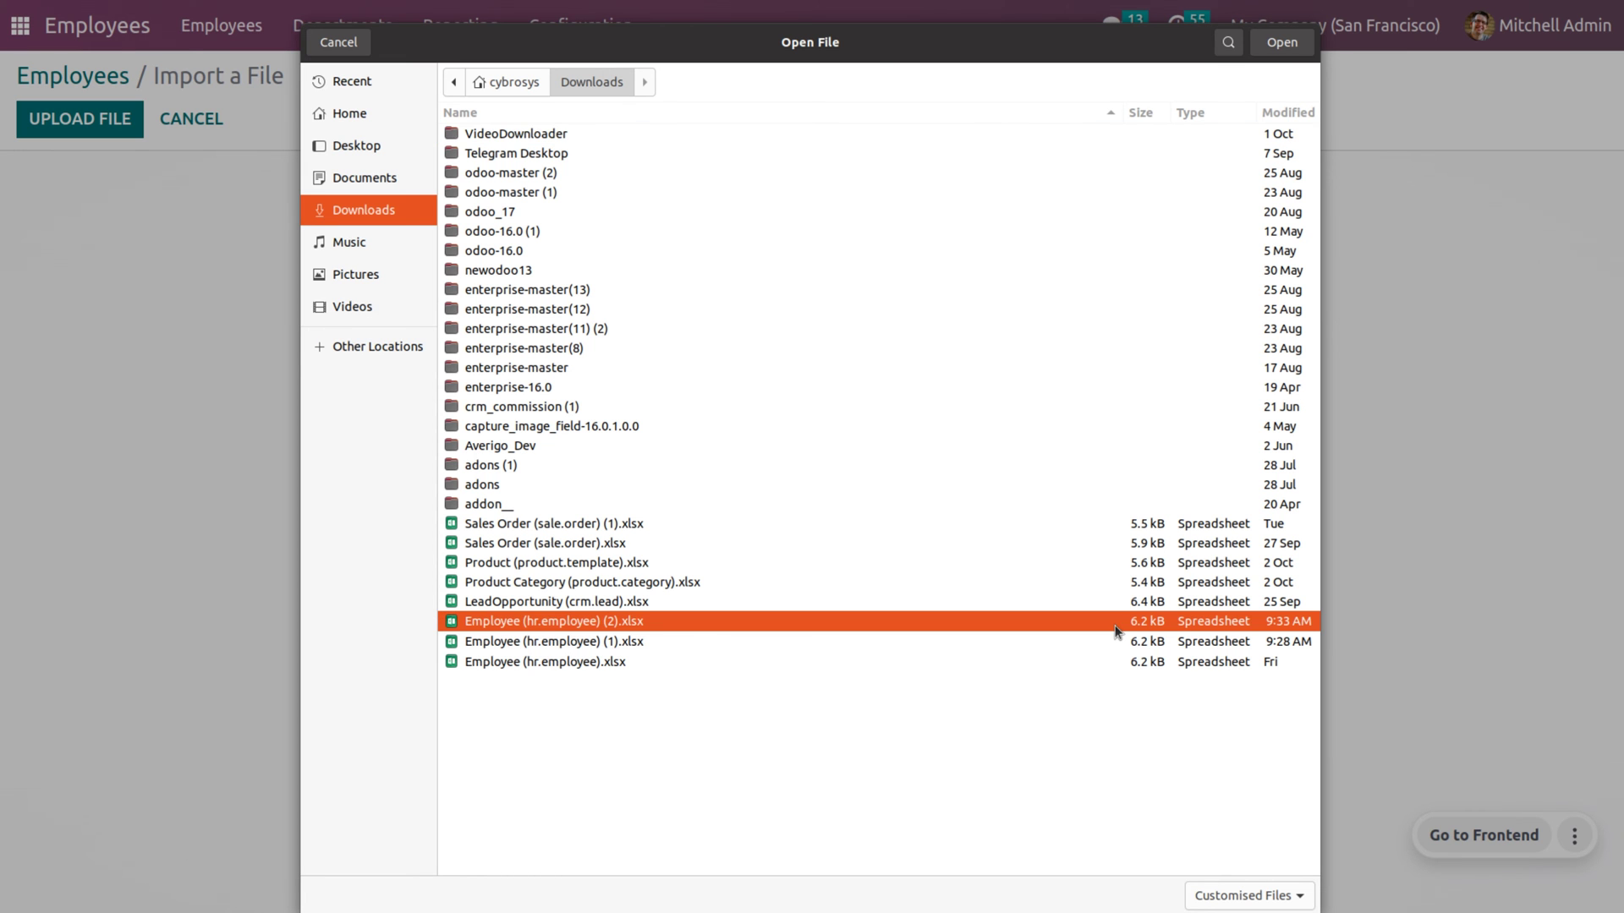
{"action": "left_click", "coordinate": [1282, 42]}
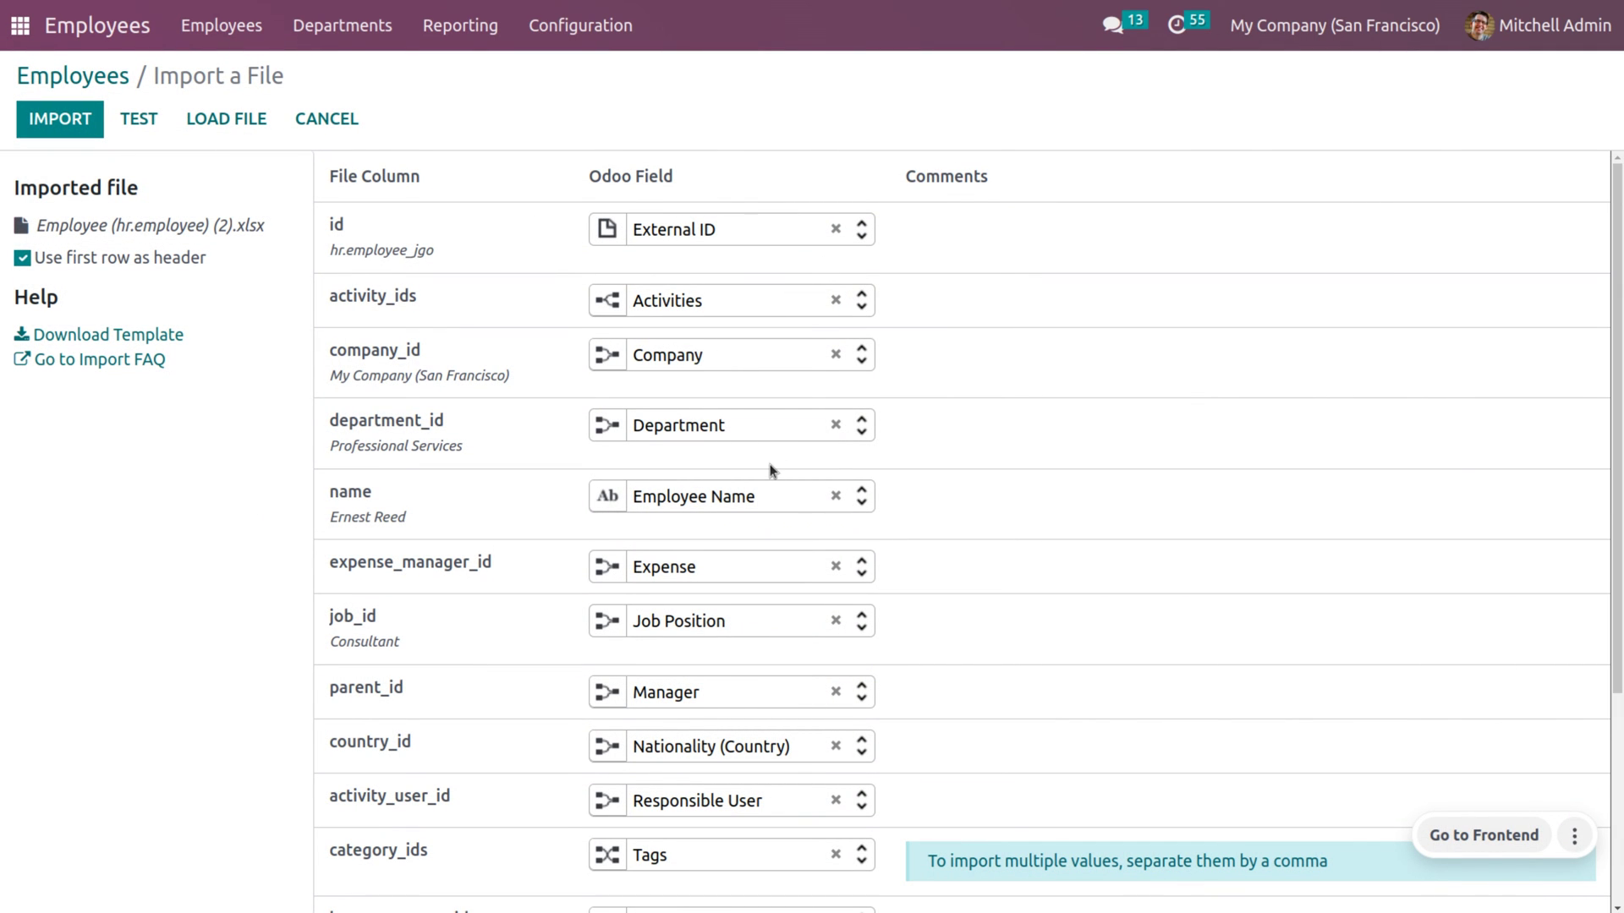
- Test the edited file for errors, then import its 2 employee records
{"action": "scroll", "coordinate": [771, 440], "scroll_direction": "down", "scroll_amount": 4}
{"action": "scroll", "coordinate": [773, 470], "scroll_direction": "up", "scroll_amount": 4}
{"action": "left_click", "coordinate": [152, 123]}
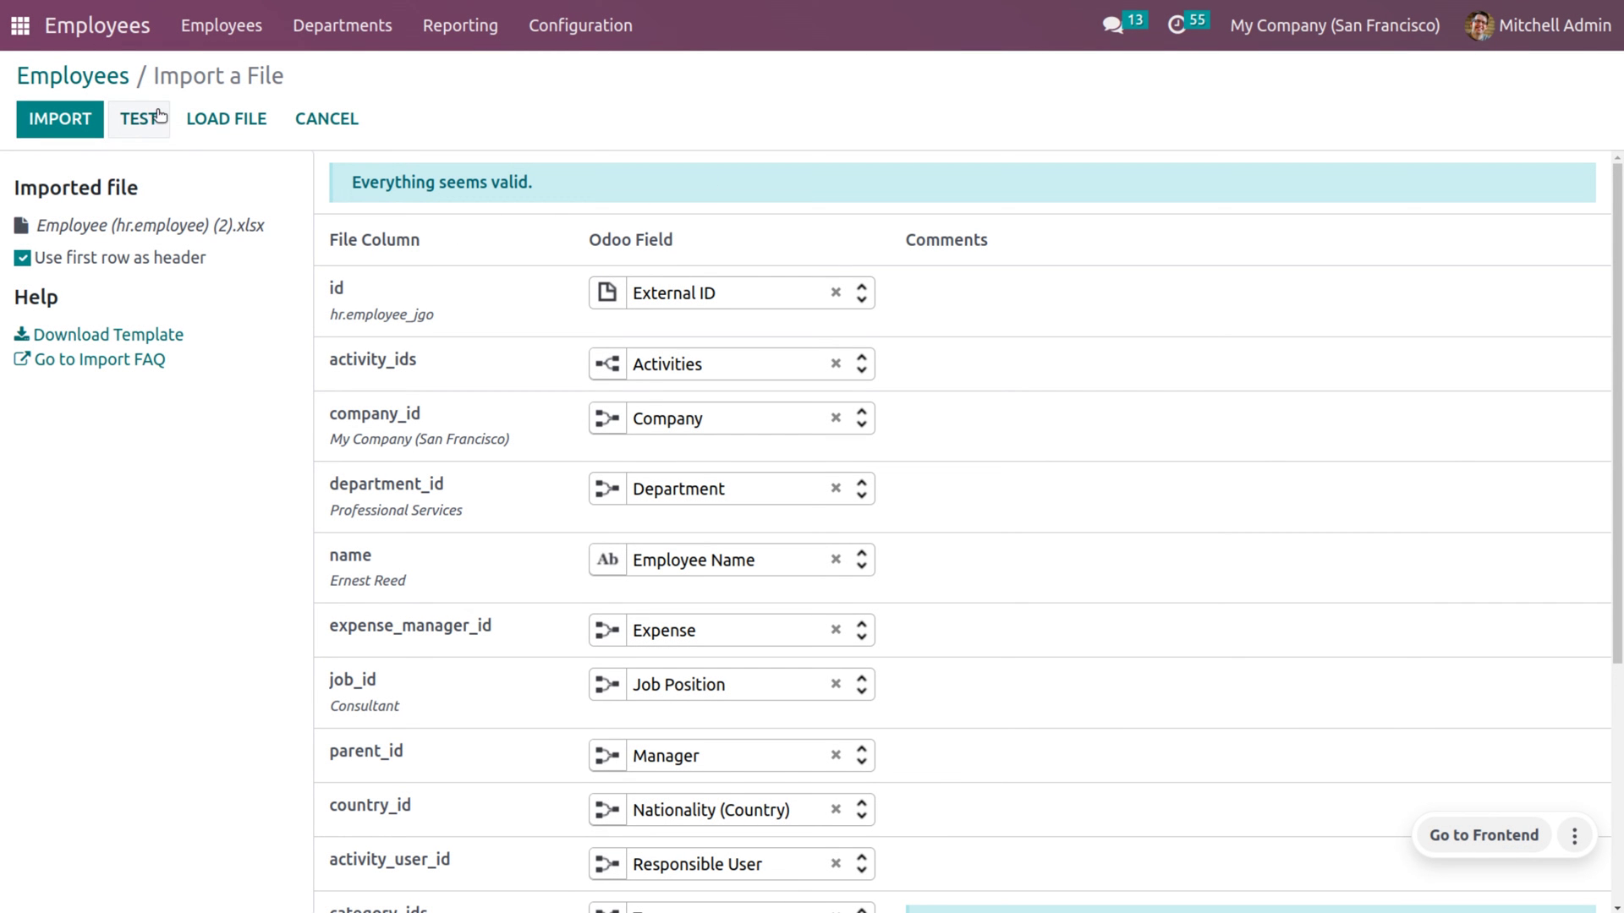
{"action": "left_click", "coordinate": [59, 133]}
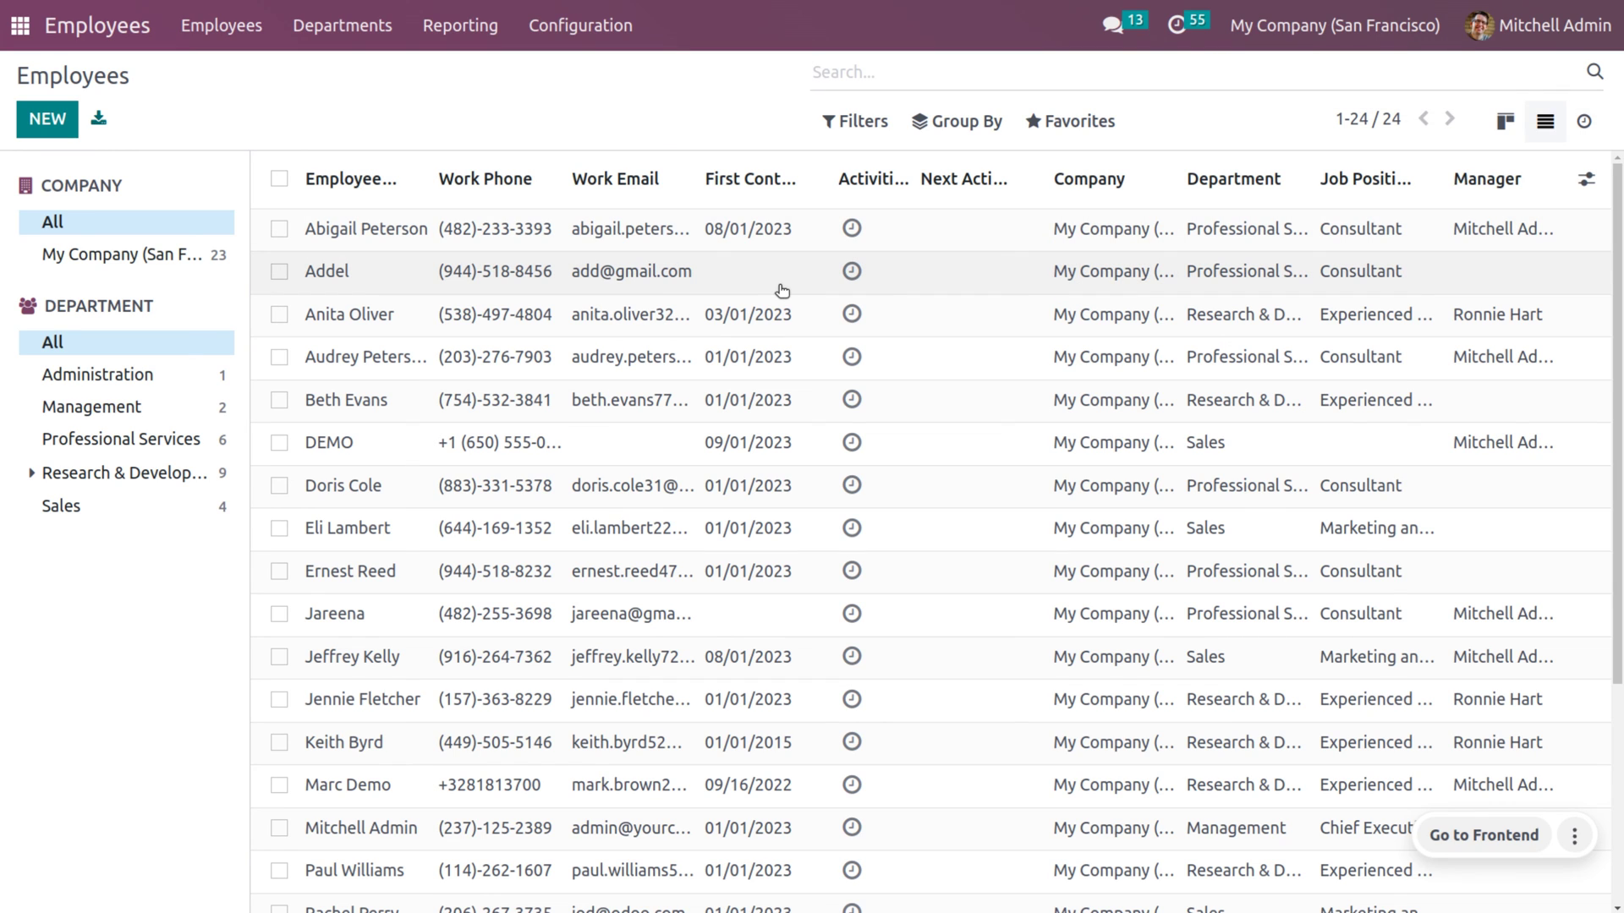
- Open Addel's record to check Consultant, Professional Services and the work contact details
{"action": "left_click", "coordinate": [575, 291]}
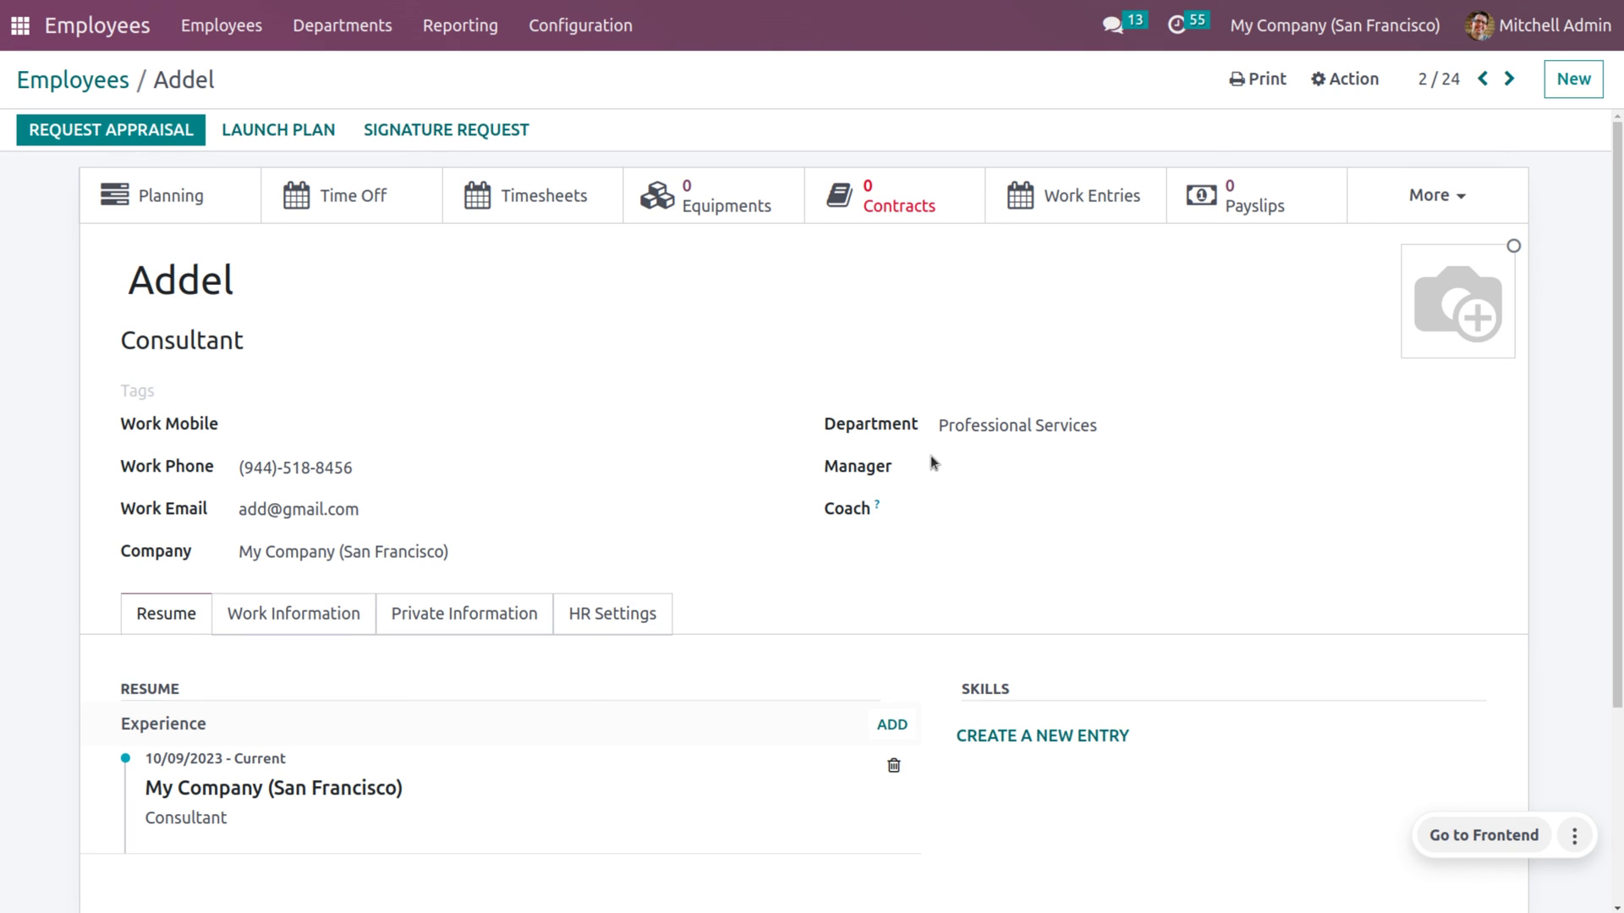
{"action": "mouse_move", "coordinate": [434, 456]}
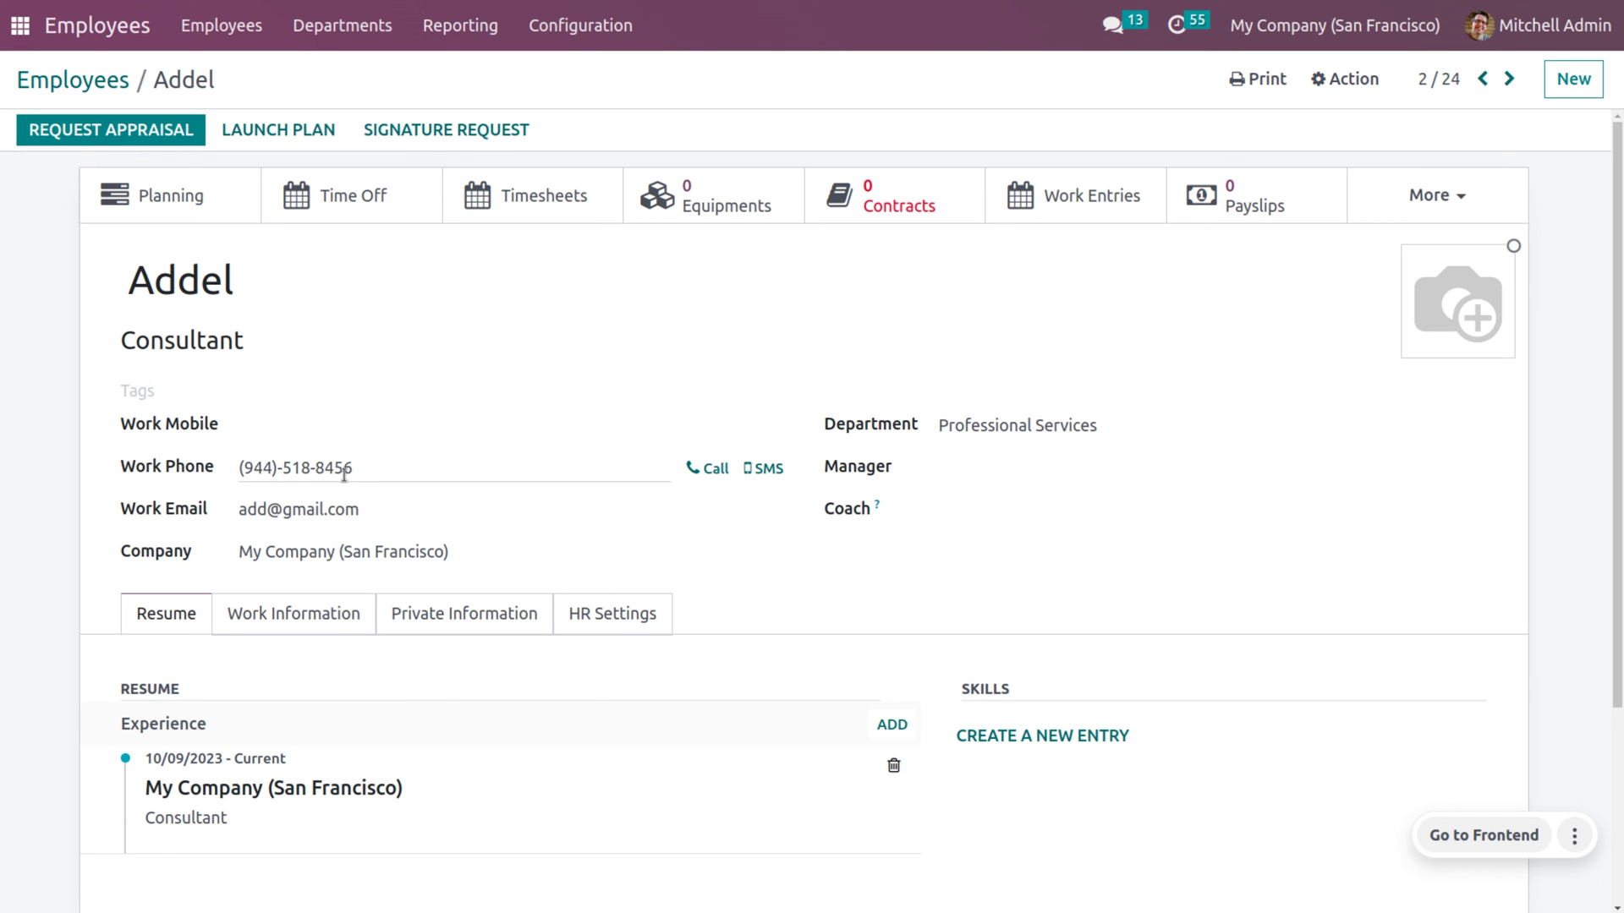